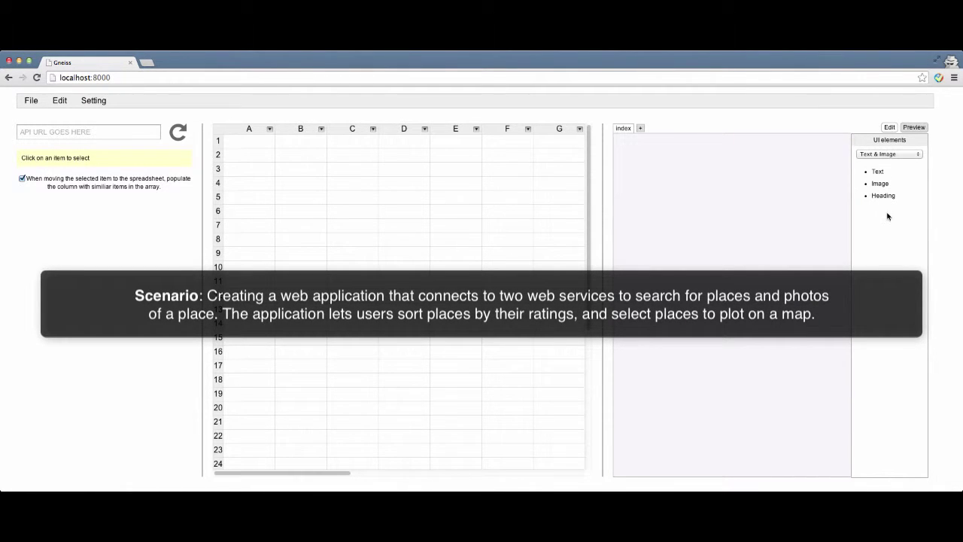
# Step: Add a heading to the index page and set its value to "Places to Go"
pyautogui.moveTo(880, 197); pyautogui.dragTo(753, 241)
pyautogui.click(762, 163)
pyautogui.click(905, 328)
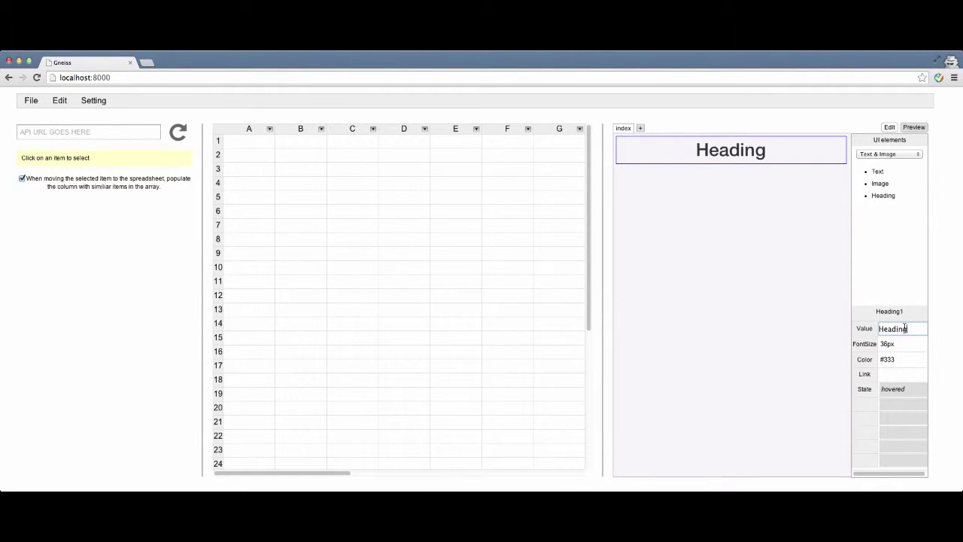
pyautogui.doubleClick(905, 329)
pyautogui.write('Places to Go')
pyautogui.press('Return')
# Step: Add a text box input directly below the "Places to Go" heading
pyautogui.click(904, 156)
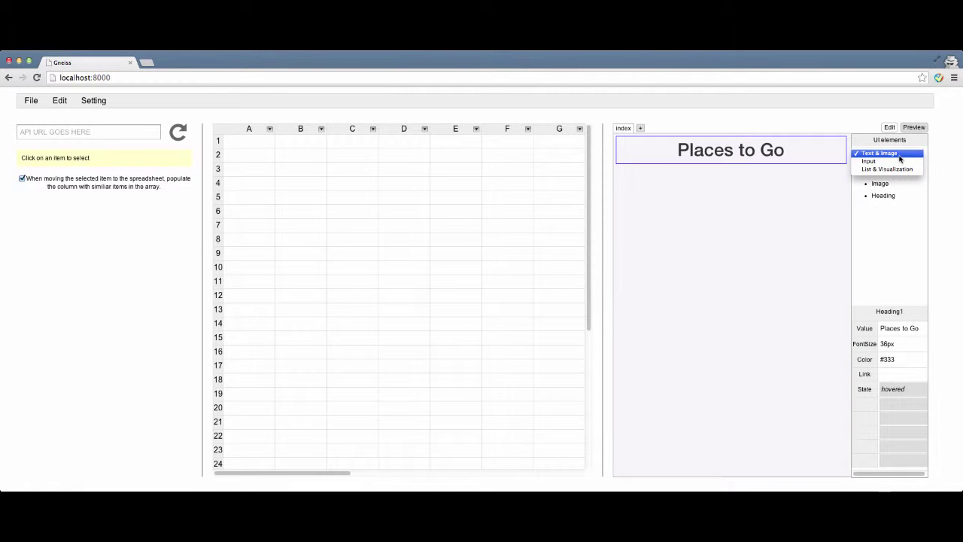
pyautogui.click(881, 161)
pyautogui.moveTo(883, 172); pyautogui.dragTo(742, 200)
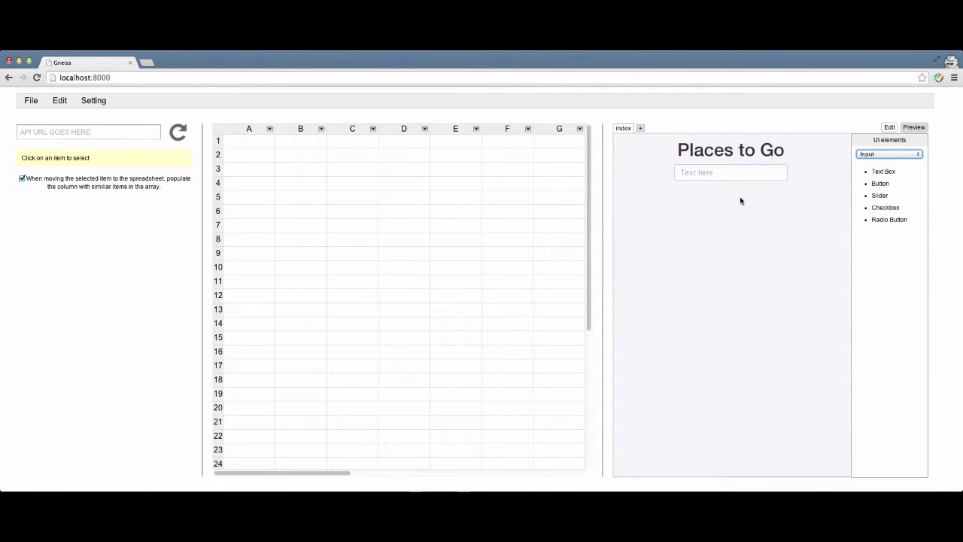
pyautogui.click(742, 172)
# Step: Enter the formula =TextBox1!Value in cell A1 to link it to the page's text box
pyautogui.click(254, 142)
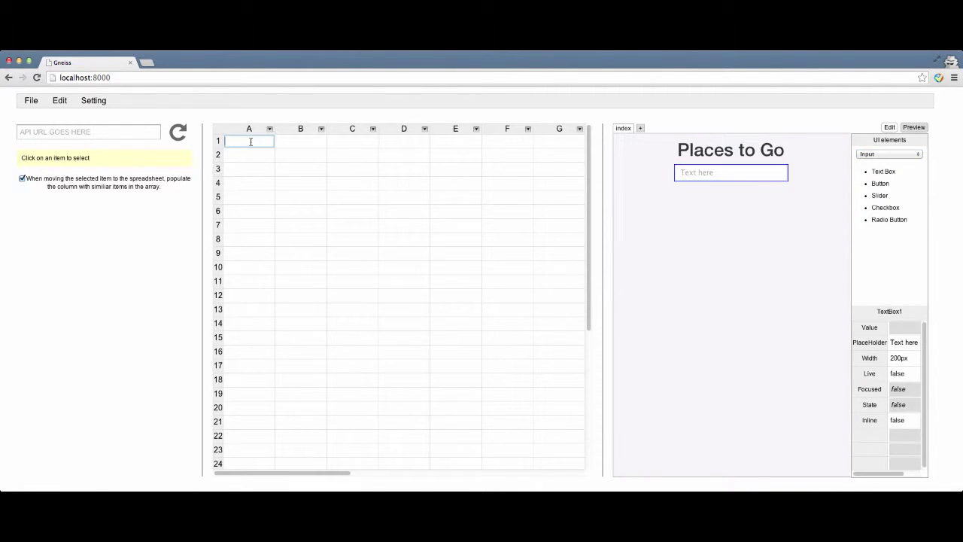
pyautogui.write('=Text')
pyautogui.write('Box1!Value')
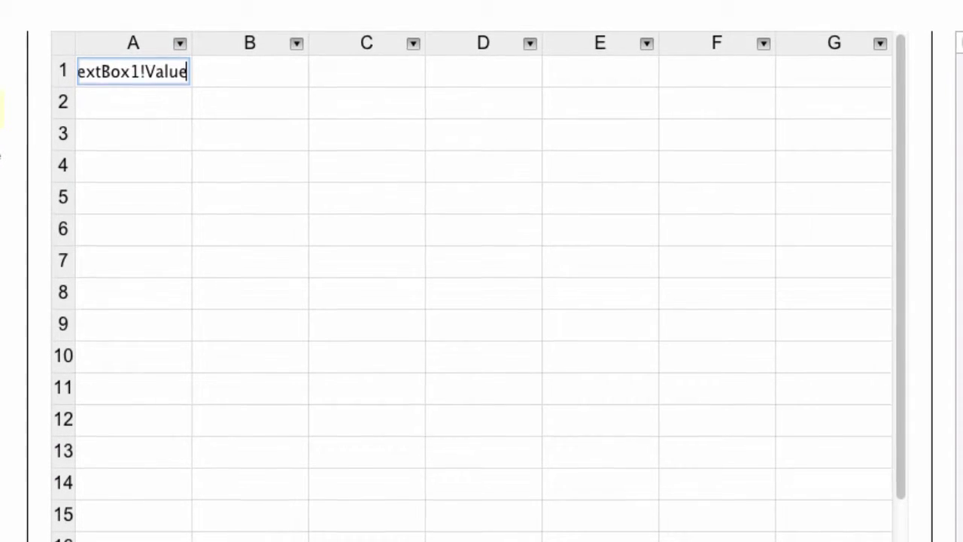
pyautogui.press('Return')
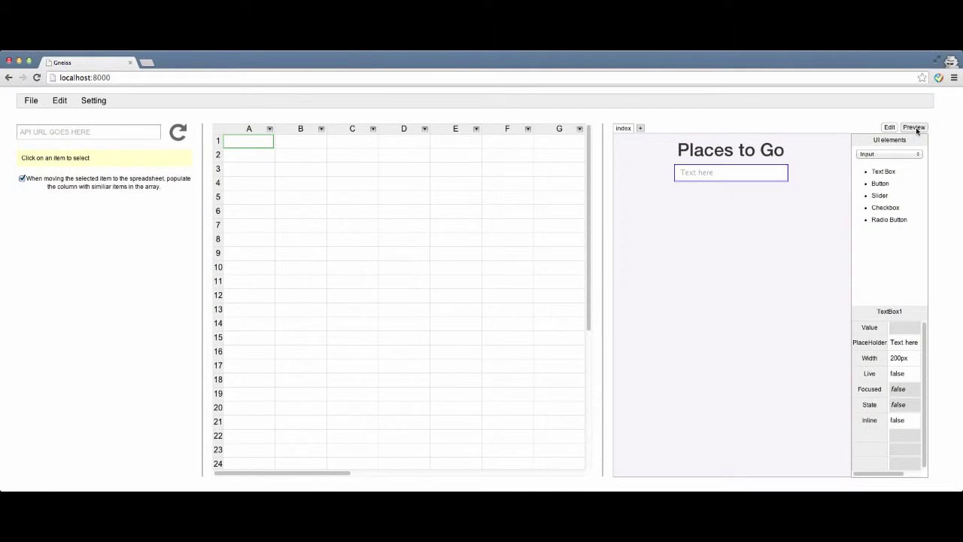
# Step: Preview the page and enter "test" in its text box, replacing it with "pizza shops pittsburgh"
pyautogui.click(915, 127)
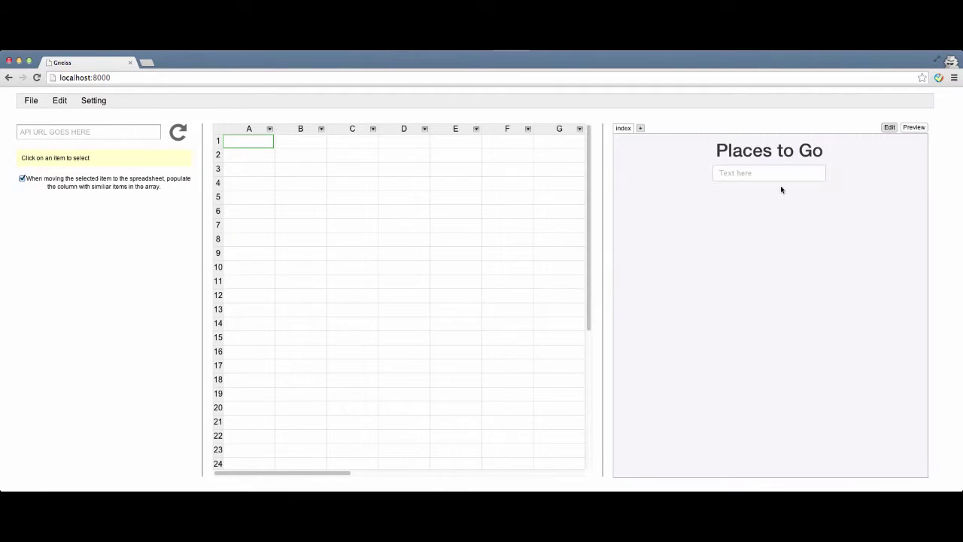
pyautogui.click(780, 177)
pyautogui.write('test')
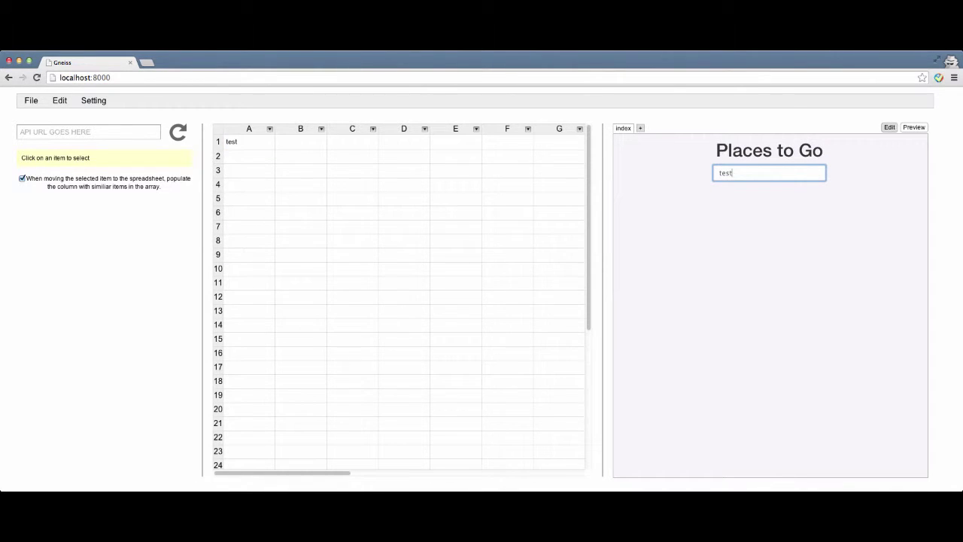
pyautogui.write('pizza shops pittsburgh')
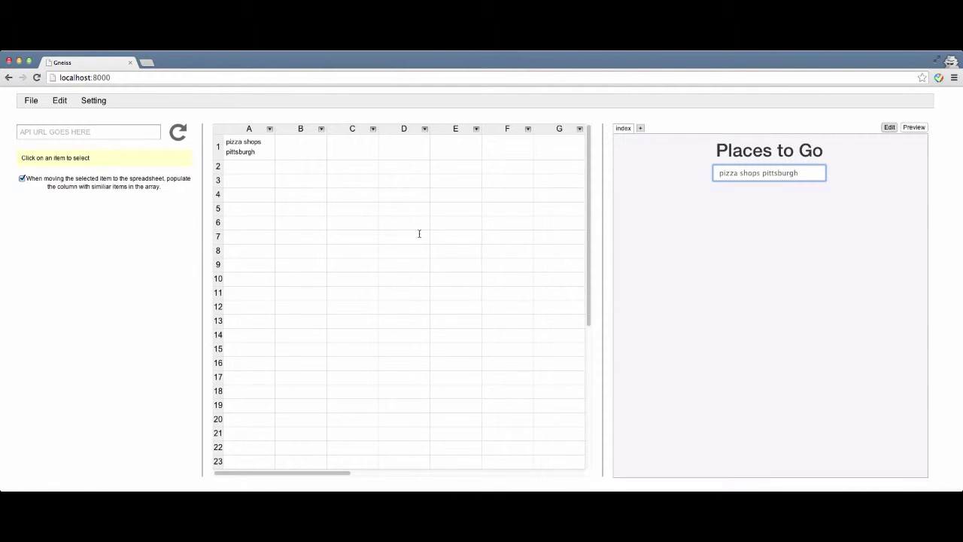
# Step: Switch to the TextEdit notes, copy the Google Places Text Search URL, and return to the browser
pyautogui.press('super+Tab')
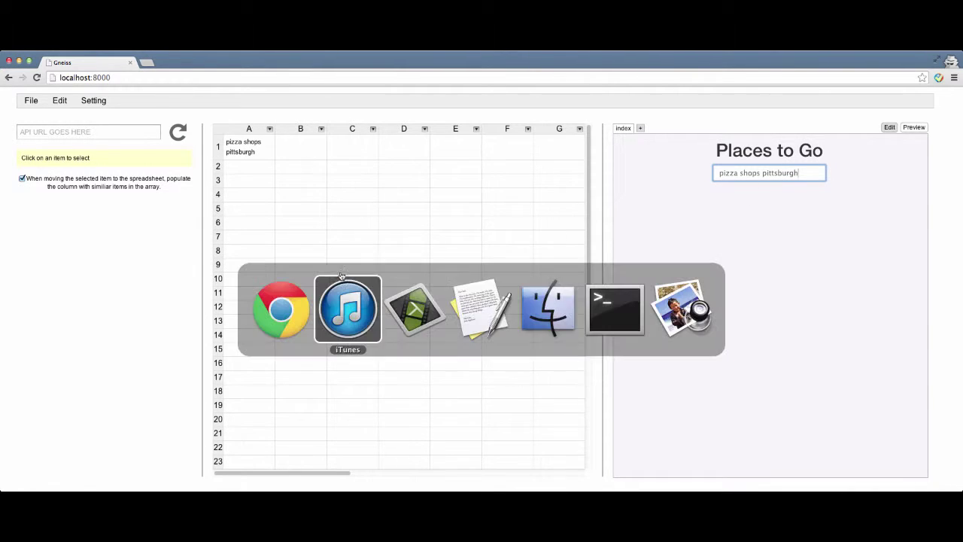
pyautogui.click(503, 311)
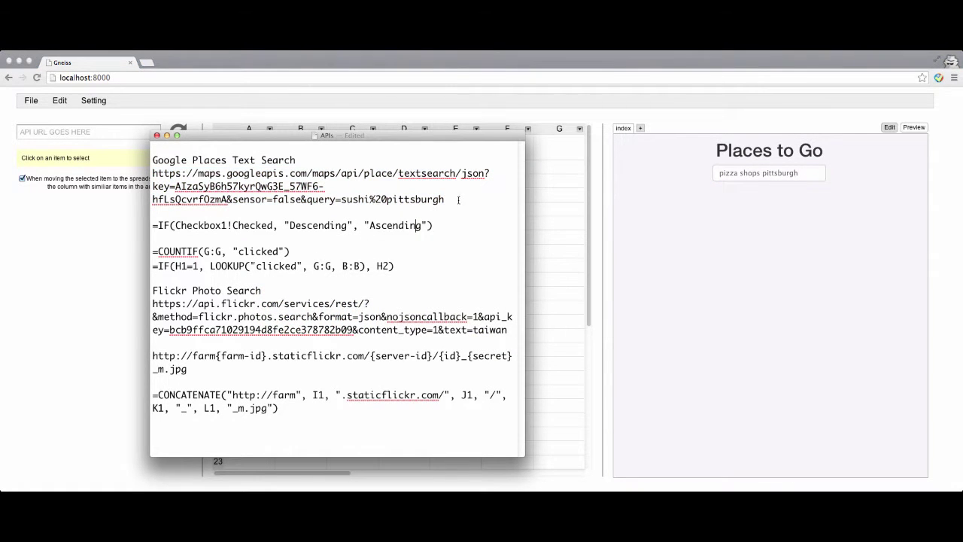
pyautogui.moveTo(458, 199); pyautogui.dragTo(138, 176)
pyautogui.press('super+Tab')
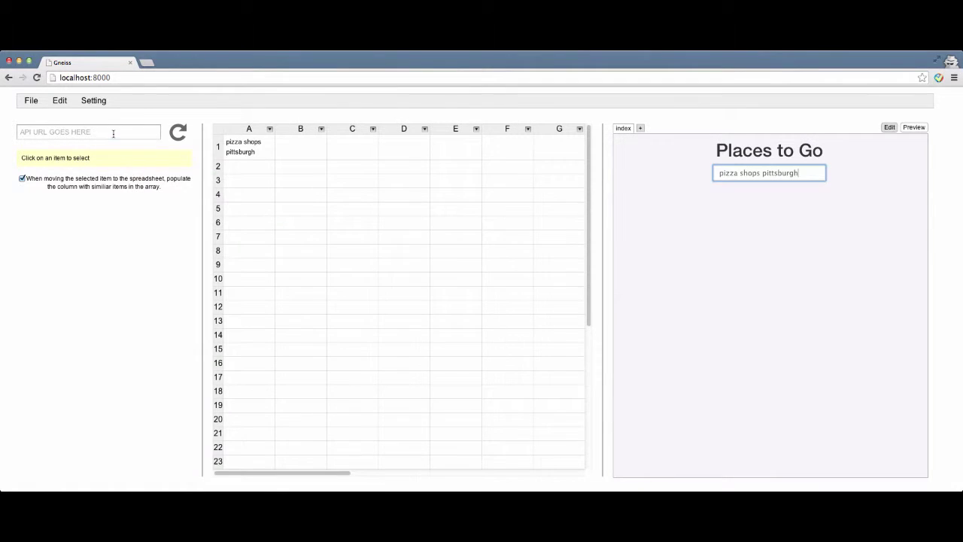
# Step: Paste the Google Places URL with its API key into the API URL field, replace the query value with {{A1}}, and load it
pyautogui.click(114, 134)
pyautogui.press('super+v')
pyautogui.moveTo(95, 133); pyautogui.dragTo(175, 132)
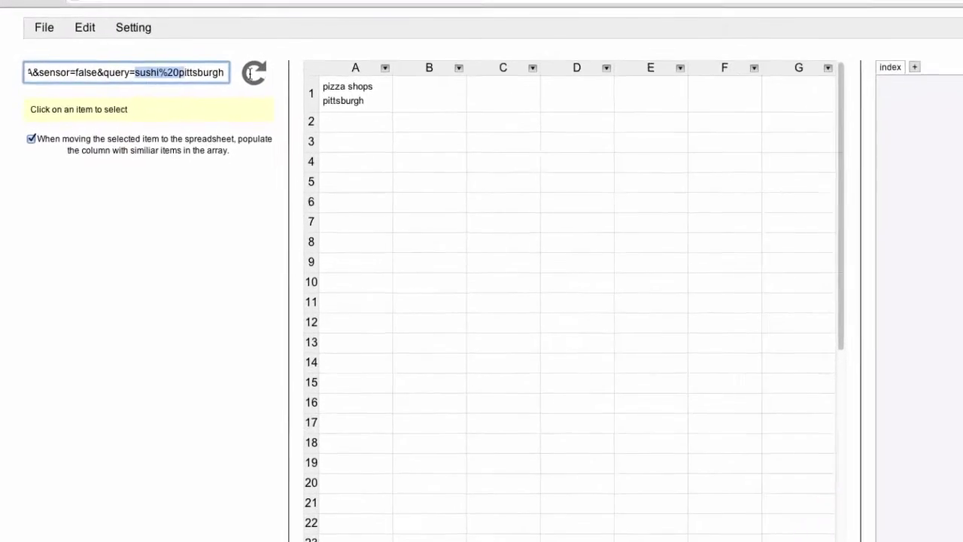
pyautogui.moveTo(250, 73); pyautogui.dragTo(382, 135)
pyautogui.write('{{A1}}')
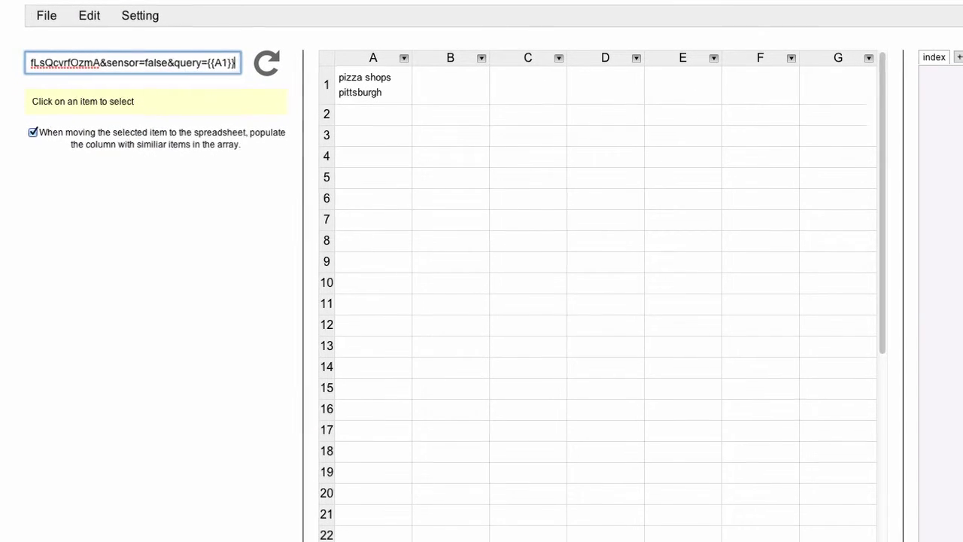
pyautogui.press('Return')
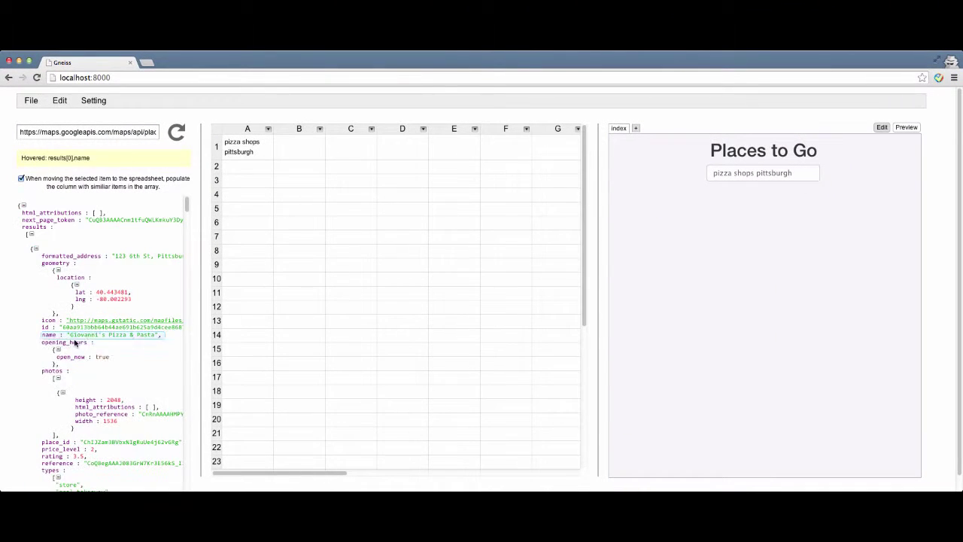
# Step: Populate columns B, C and D with the name, rating and formatted_address fields from the API results
pyautogui.moveTo(75, 340); pyautogui.dragTo(299, 147)
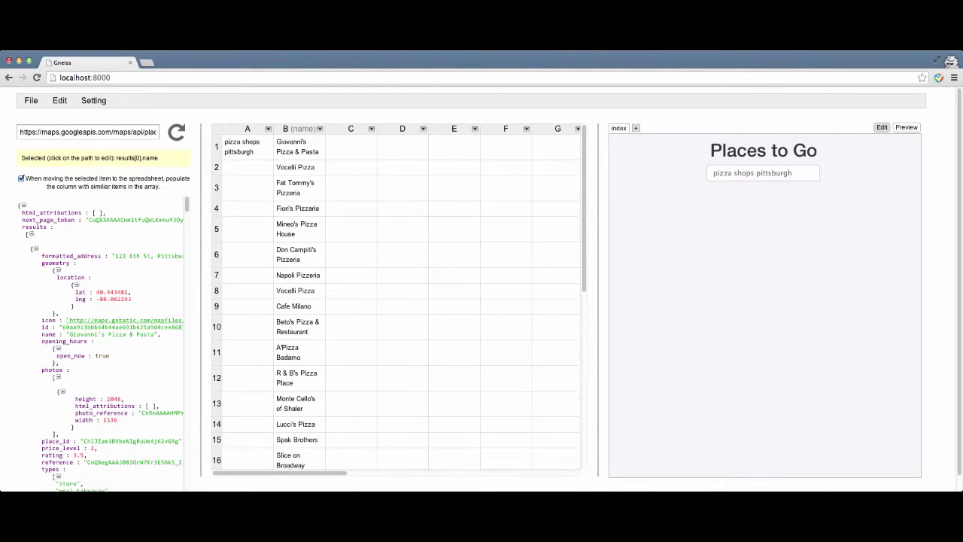
pyautogui.click(65, 456)
pyautogui.moveTo(65, 456); pyautogui.dragTo(364, 150)
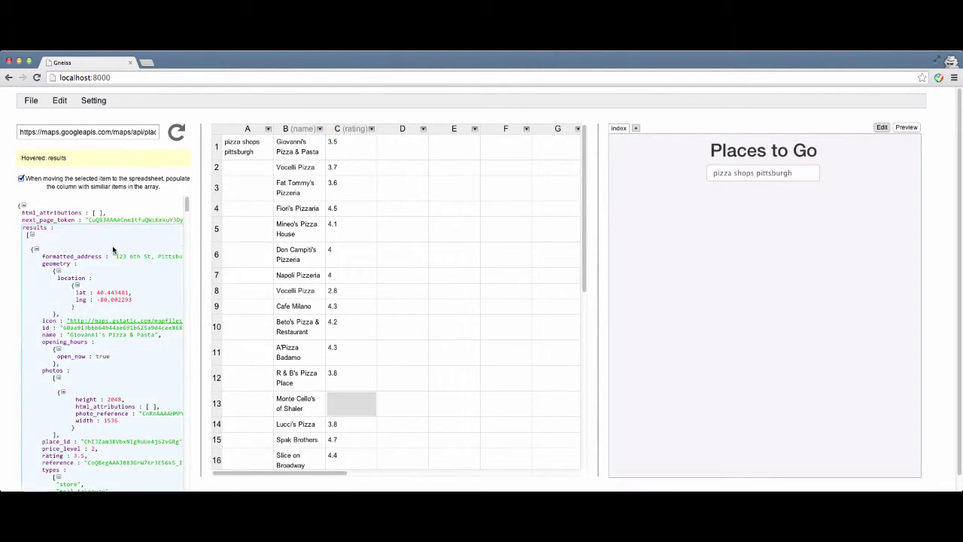
pyautogui.click(108, 259)
pyautogui.moveTo(90, 264); pyautogui.dragTo(404, 145)
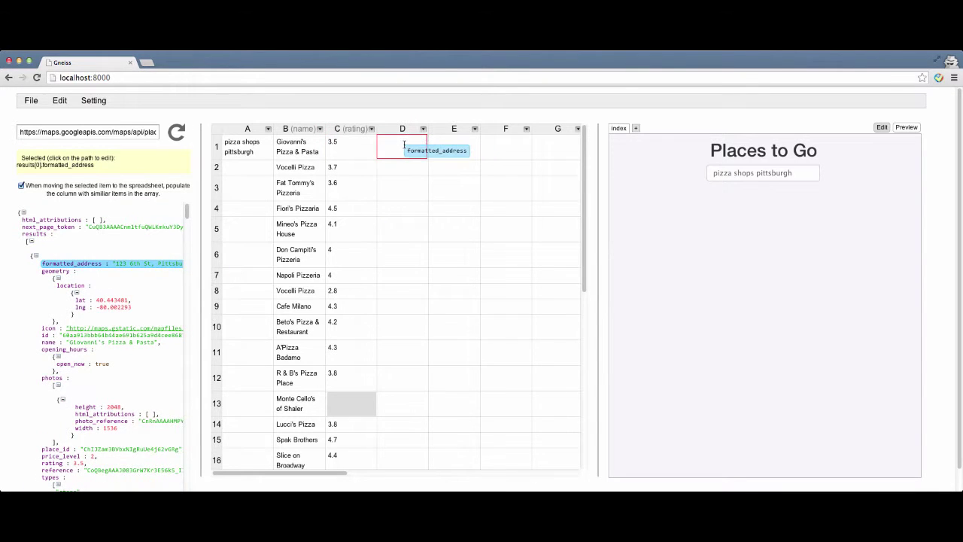
# Step: Search for "museums new york city" with the text box in the page preview
pyautogui.doubleClick(778, 172)
pyautogui.press('super+a')
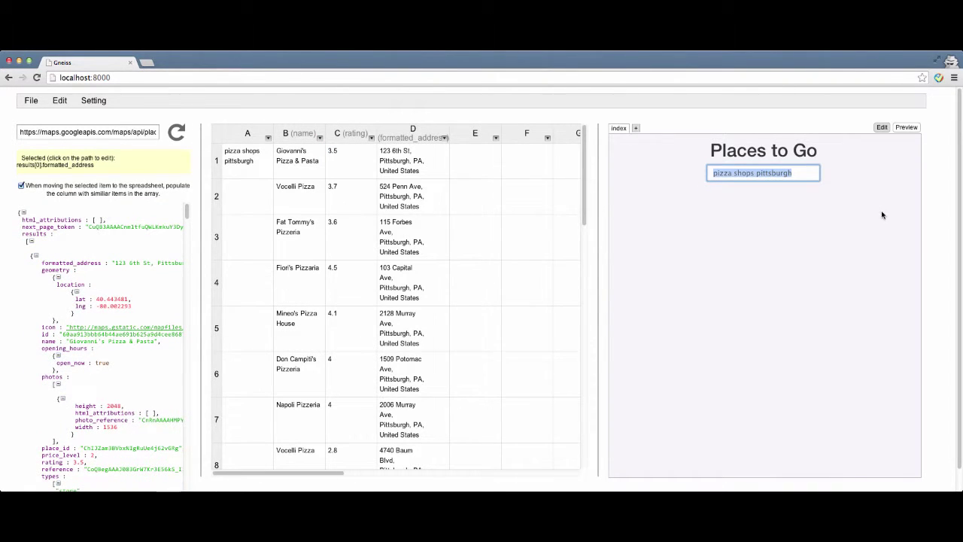
pyautogui.write('museums new york city')
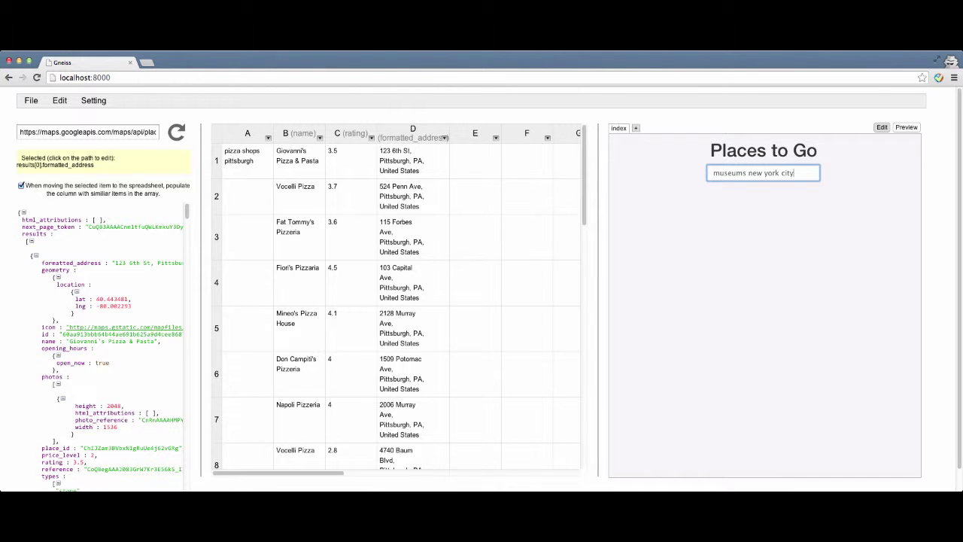
pyautogui.press('Return')
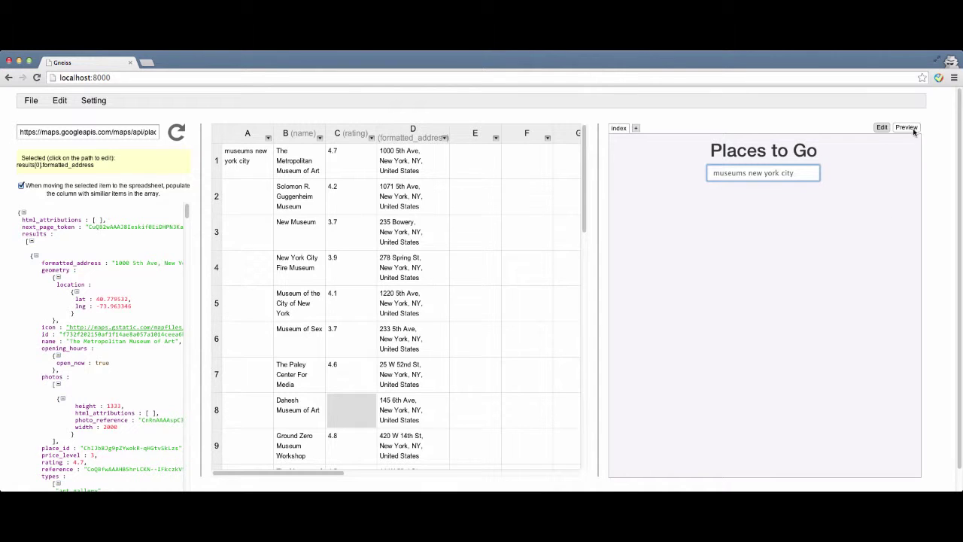
# Step: Return the page to edit mode and add a grid list below the text box
pyautogui.click(882, 128)
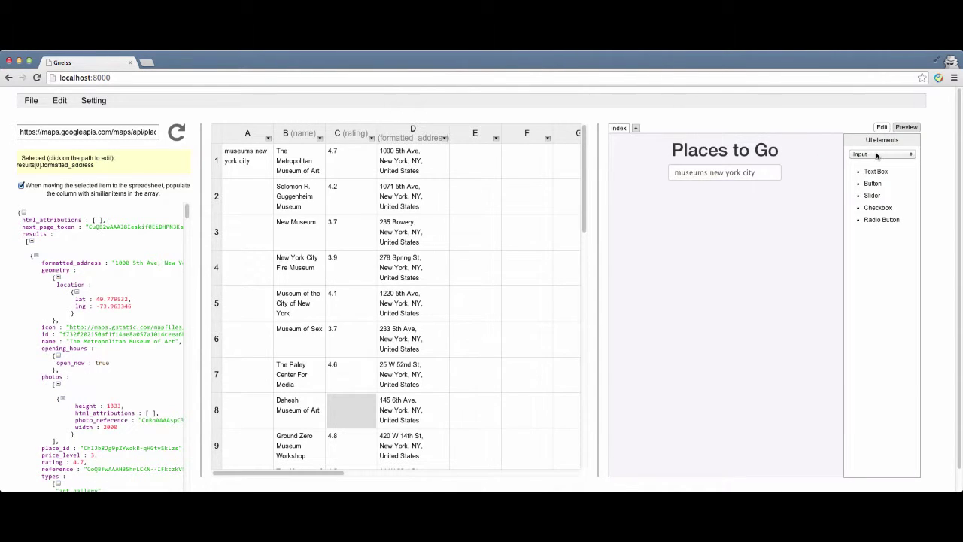
pyautogui.click(878, 155)
pyautogui.click(874, 162)
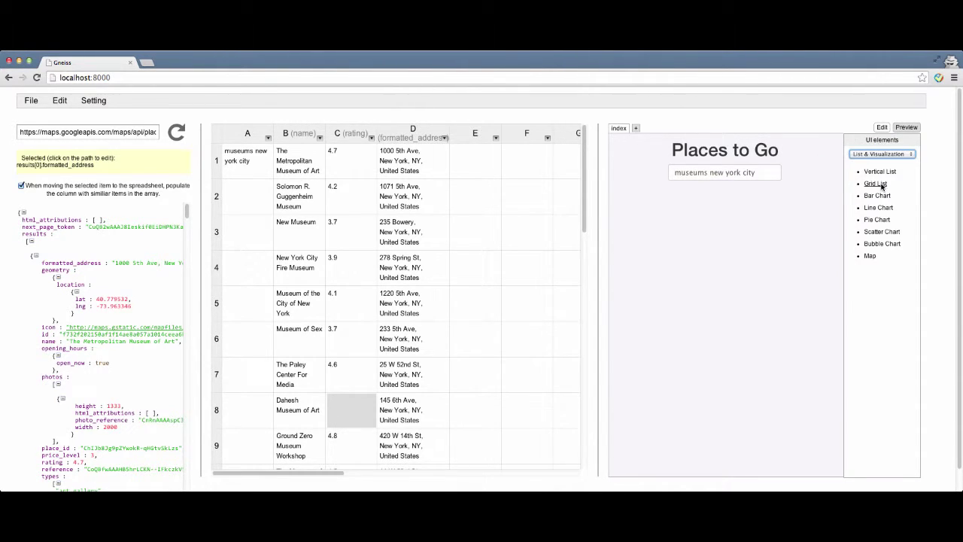
pyautogui.moveTo(882, 187); pyautogui.dragTo(734, 236)
# Step: Place two stacked text elements in the first cell of the grid list
pyautogui.click(881, 154)
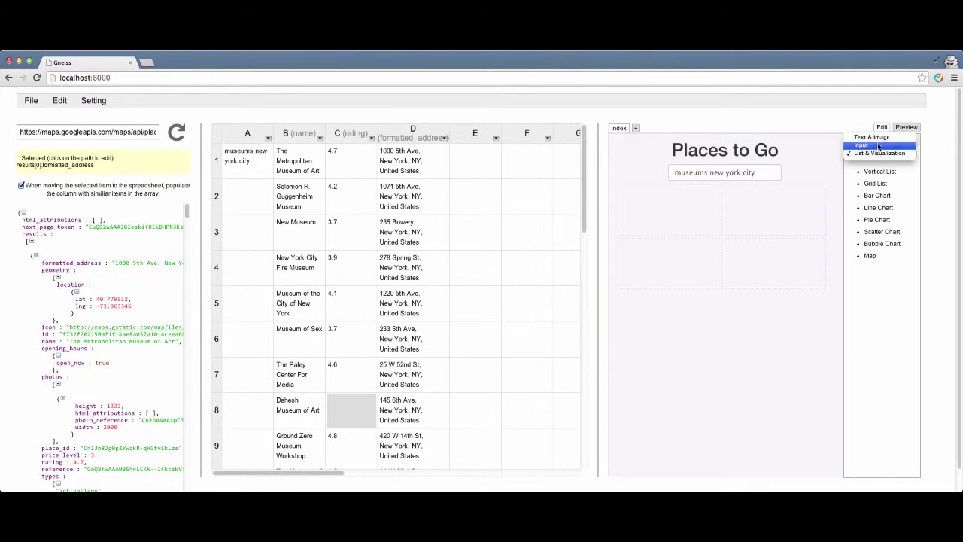
pyautogui.click(875, 137)
pyautogui.moveTo(871, 175); pyautogui.dragTo(670, 207)
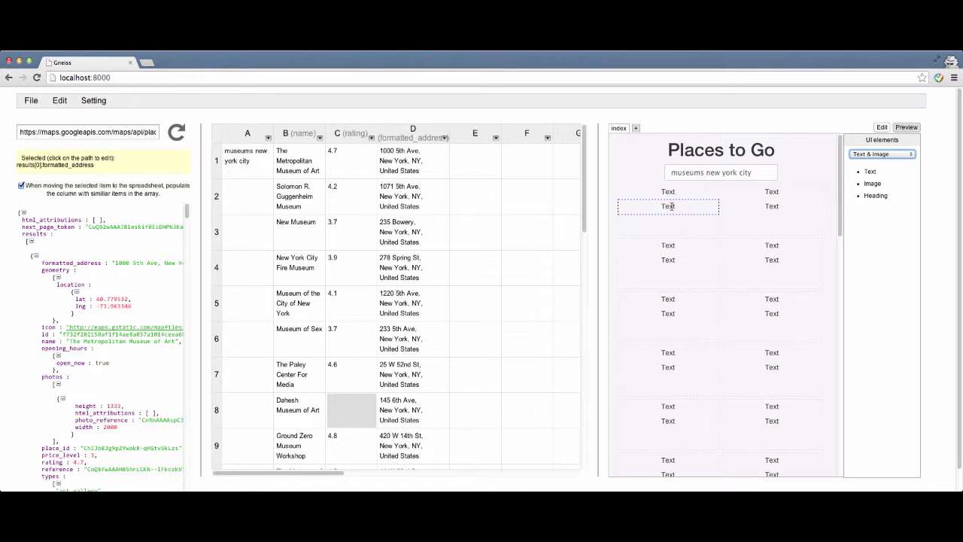
# Step: Set the value of the grid cell's upper text element to =B1 so it shows place names
pyautogui.click(672, 192)
pyautogui.doubleClick(903, 329)
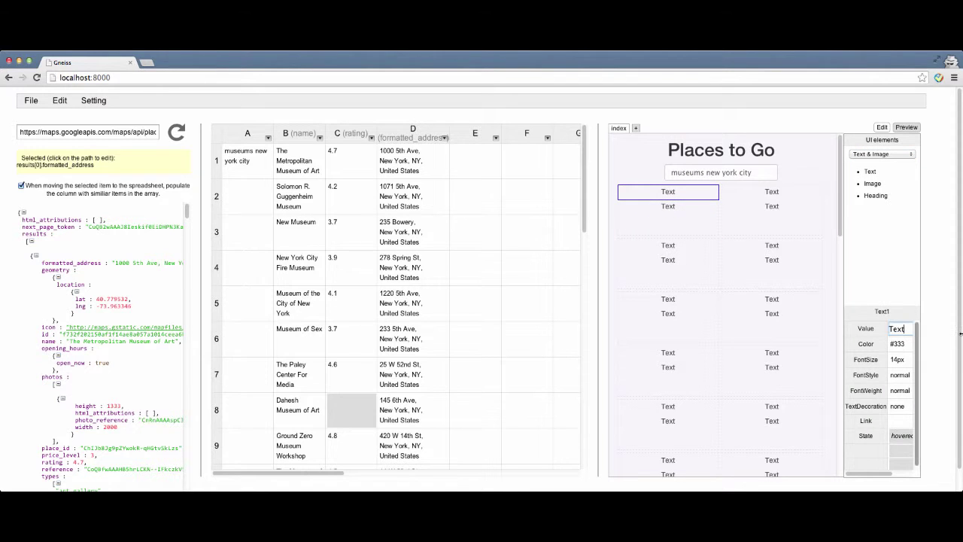
pyautogui.write('=')
pyautogui.press('Return')
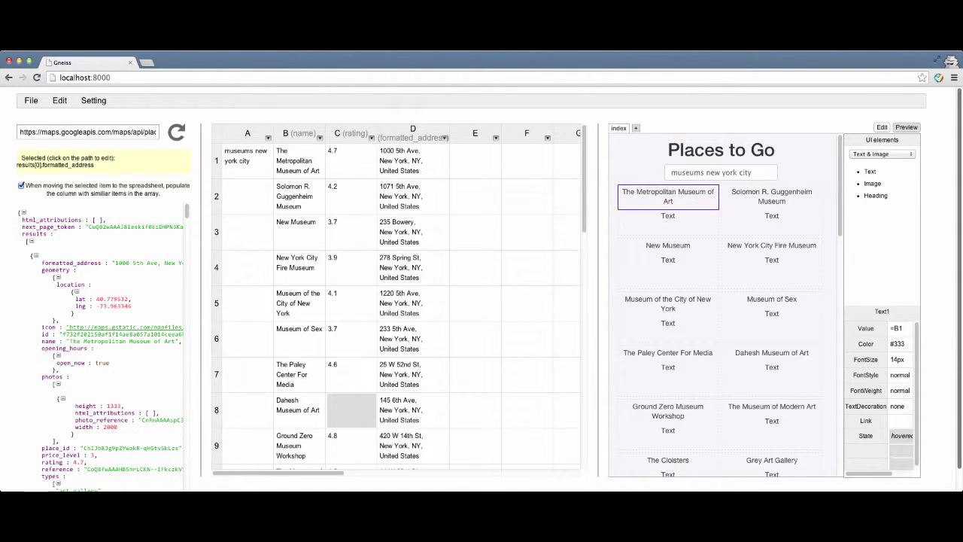
# Step: Set the value of the grid cell's lower text element to =C1, then review the list and deselect the element
pyautogui.click(702, 221)
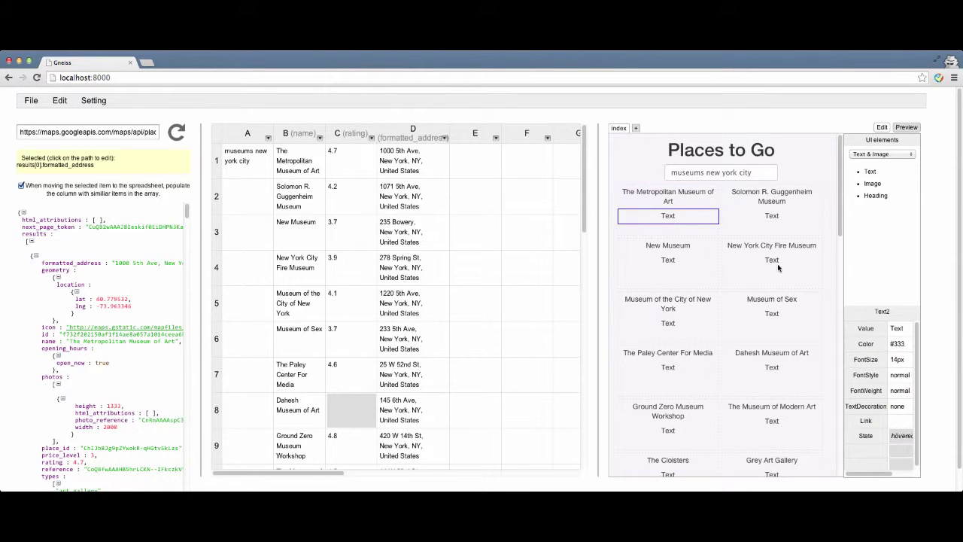
pyautogui.doubleClick(893, 329)
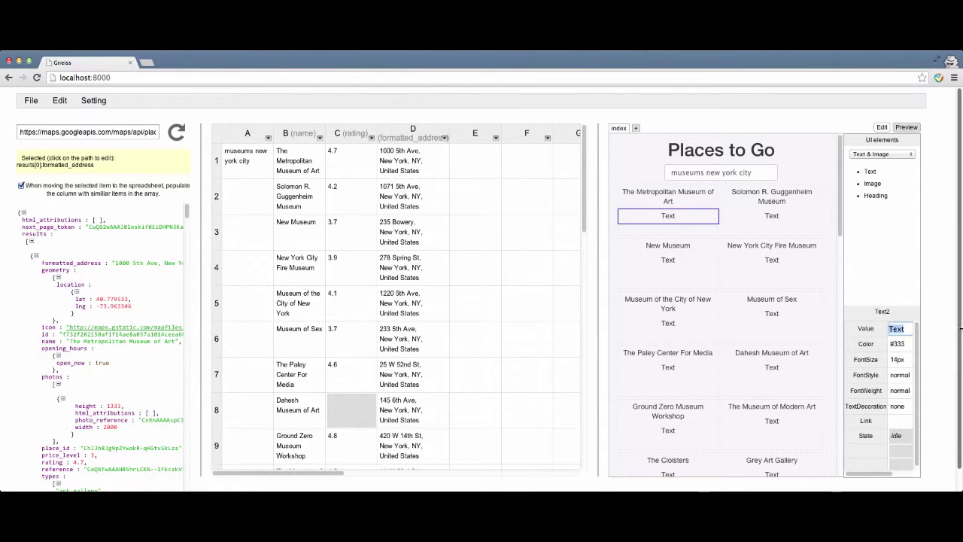
pyautogui.write('=C1')
pyautogui.press('Return')
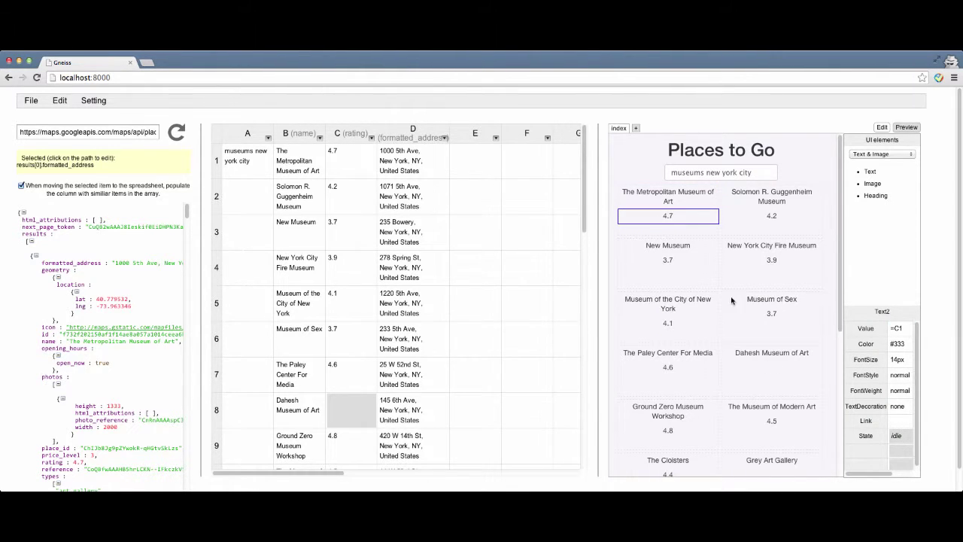
pyautogui.scroll(-3, 730, 301)
pyautogui.click(728, 230)
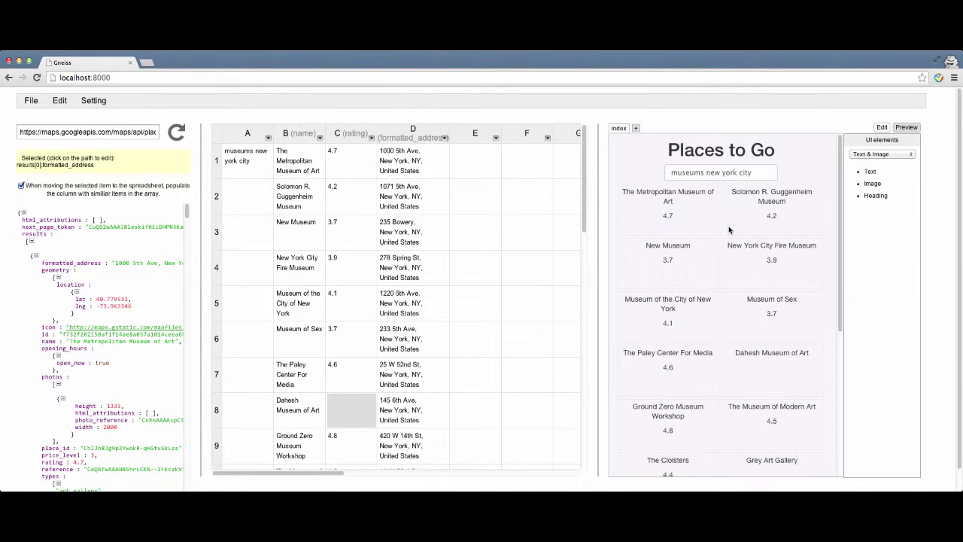
# Step: Add a checkbox between the search text box and the grid list, labelled "Sort by ratings"
pyautogui.click(878, 154)
pyautogui.click(876, 161)
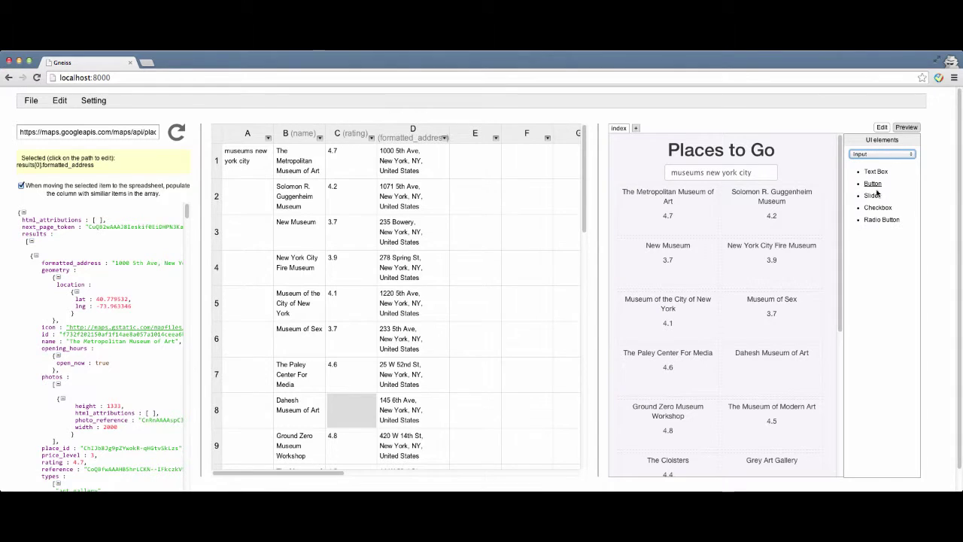
pyautogui.moveTo(878, 207); pyautogui.dragTo(719, 181)
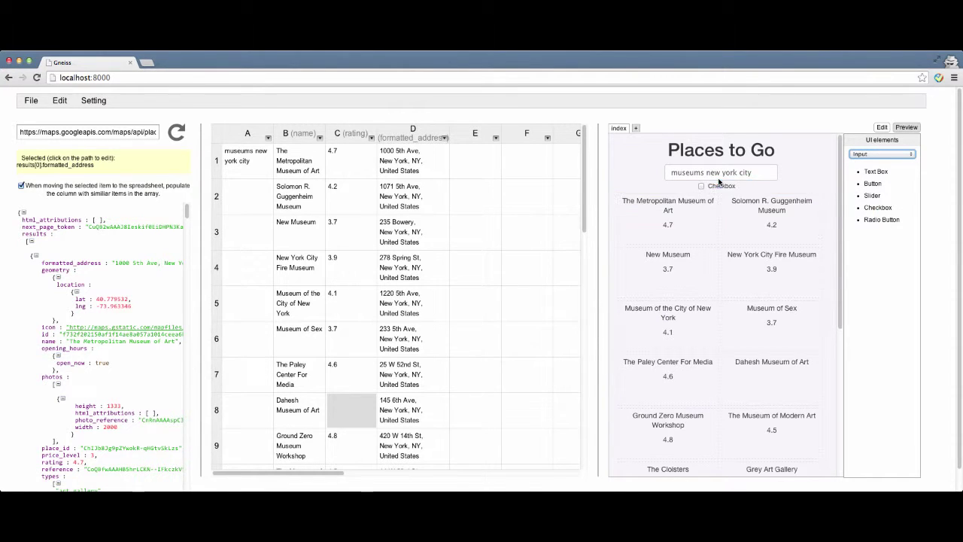
pyautogui.click(717, 186)
pyautogui.doubleClick(900, 328)
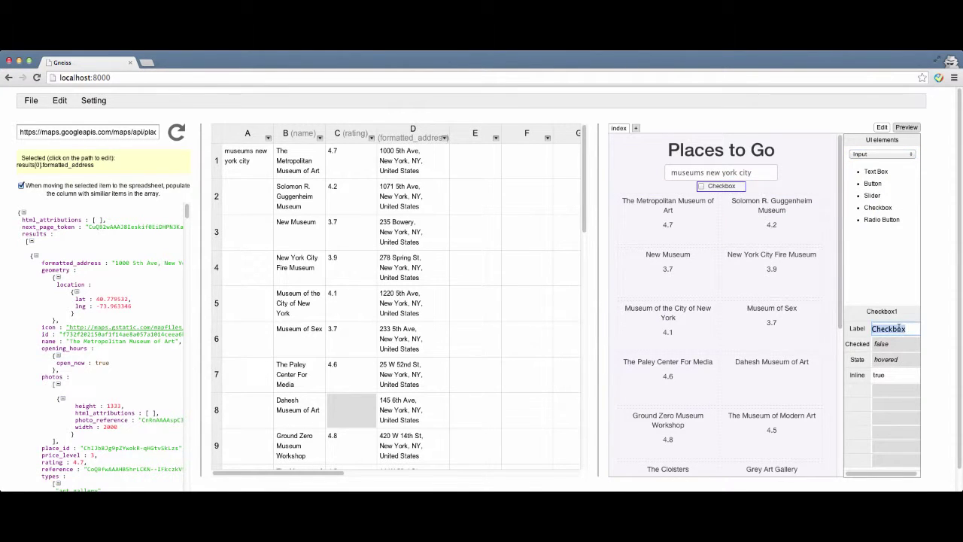
pyautogui.write('Sort by ratings')
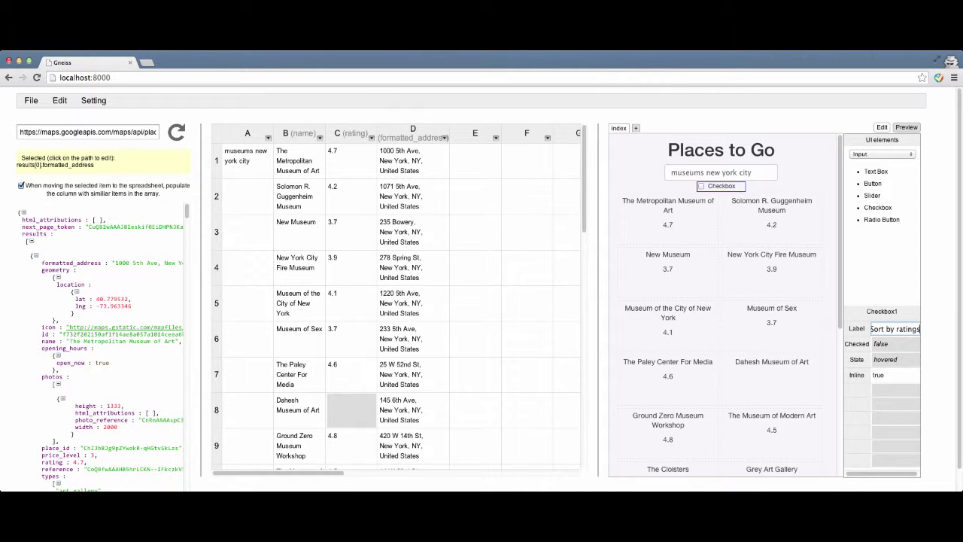
pyautogui.press('Return')
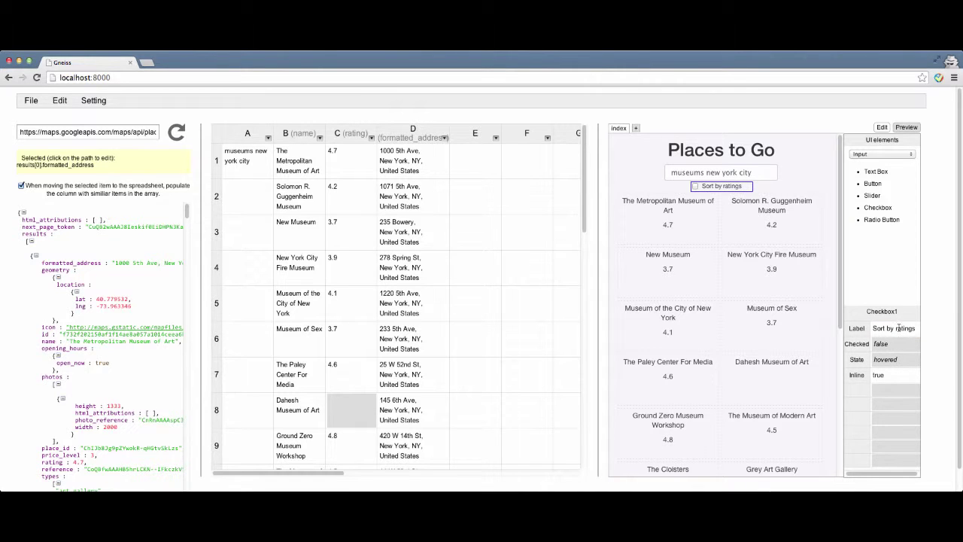
# Step: Sort the rating column by the computed value =IF(Checkbox1!Checked, "Descending", "Ascending"), copied from the APIs notes
pyautogui.click(371, 137)
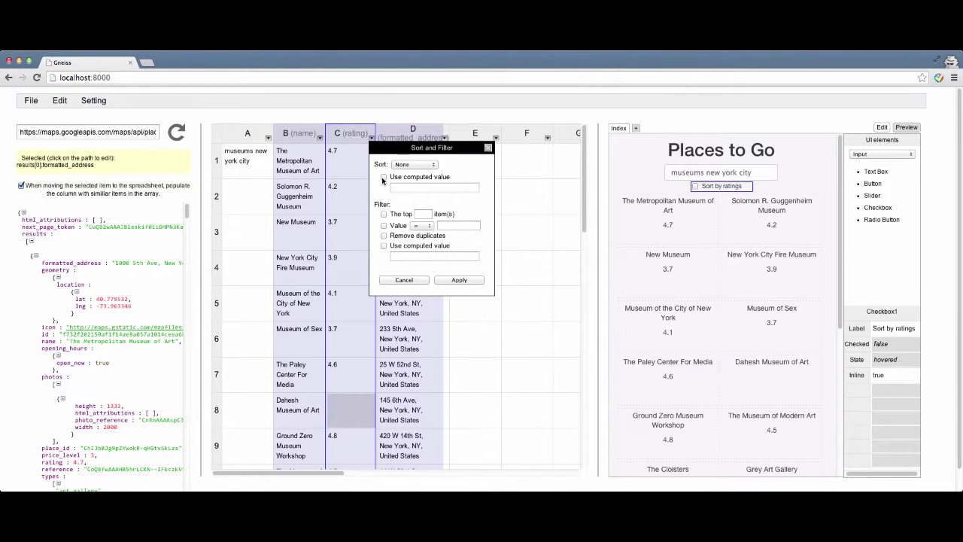
pyautogui.press('super+Tab')
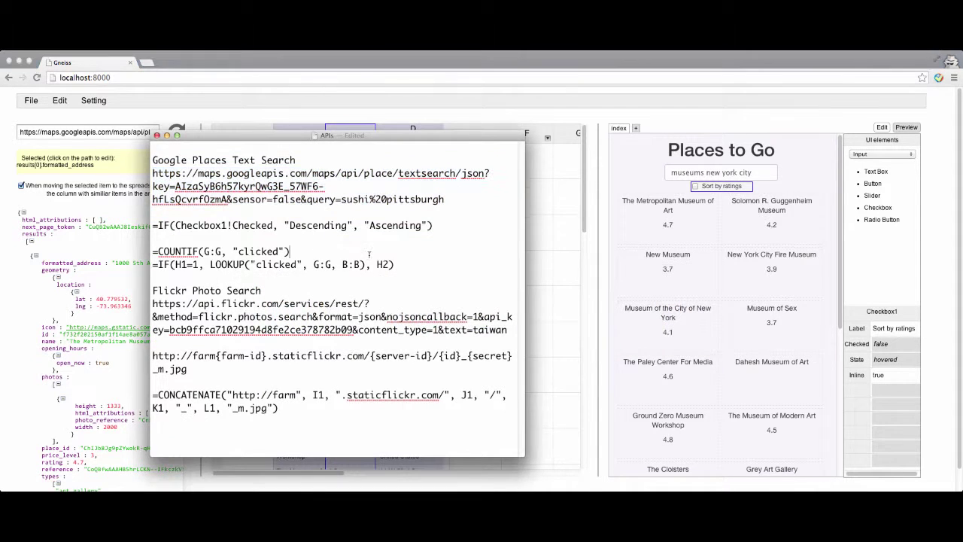
pyautogui.moveTo(455, 224); pyautogui.dragTo(142, 225)
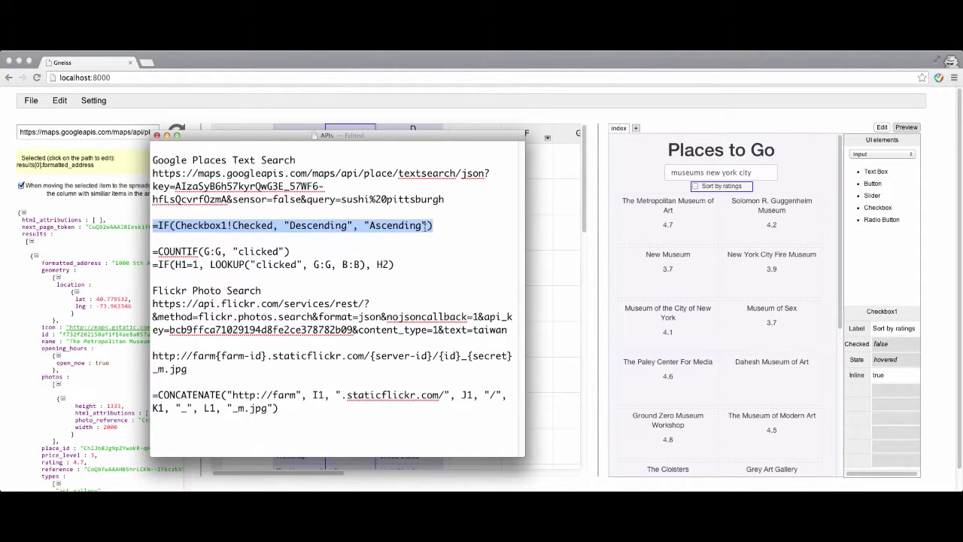
pyautogui.press('super+c')
pyautogui.press('super+Tab')
pyautogui.click(384, 177)
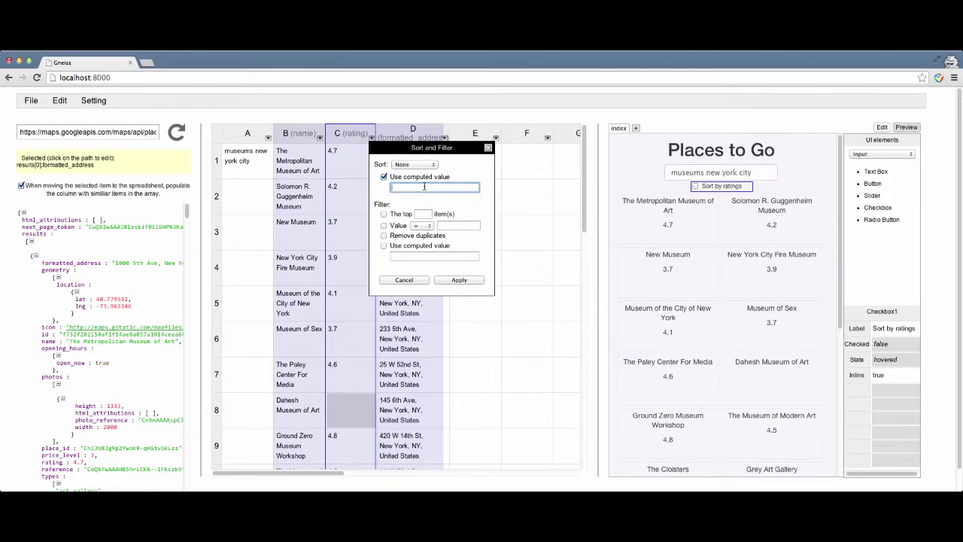
pyautogui.press('super+v')
pyautogui.click(465, 280)
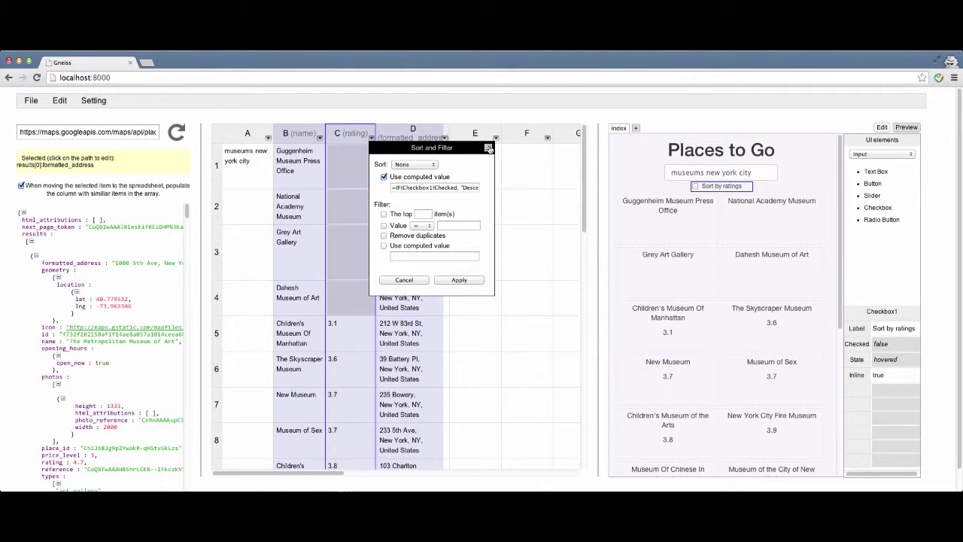
pyautogui.click(487, 148)
# Step: Preview the page, turn on Sort by ratings, and return to edit mode
pyautogui.click(906, 127)
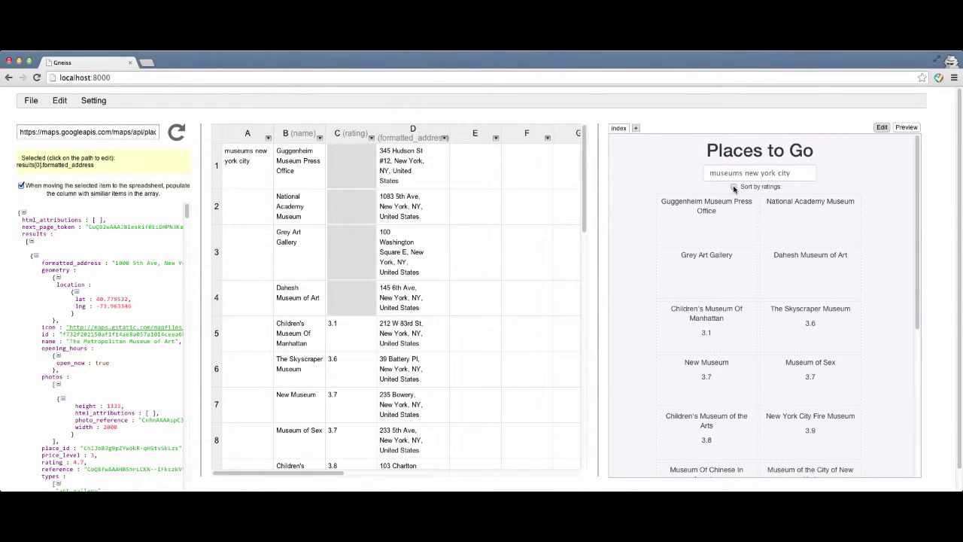
pyautogui.click(734, 186)
pyautogui.click(882, 127)
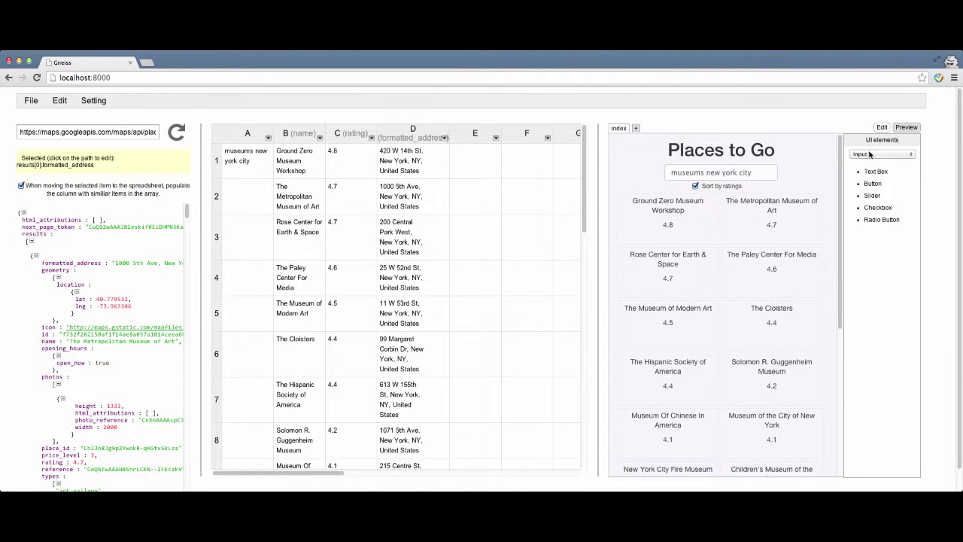
# Step: Add a map between the Sort by ratings checkbox and the grid list
pyautogui.click(874, 151)
pyautogui.click(873, 161)
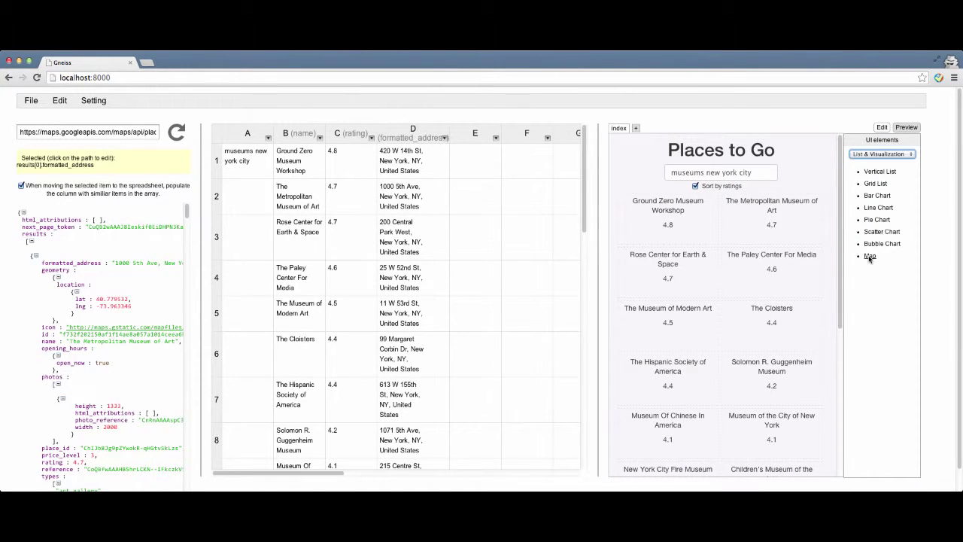
pyautogui.moveTo(869, 257); pyautogui.dragTo(700, 189)
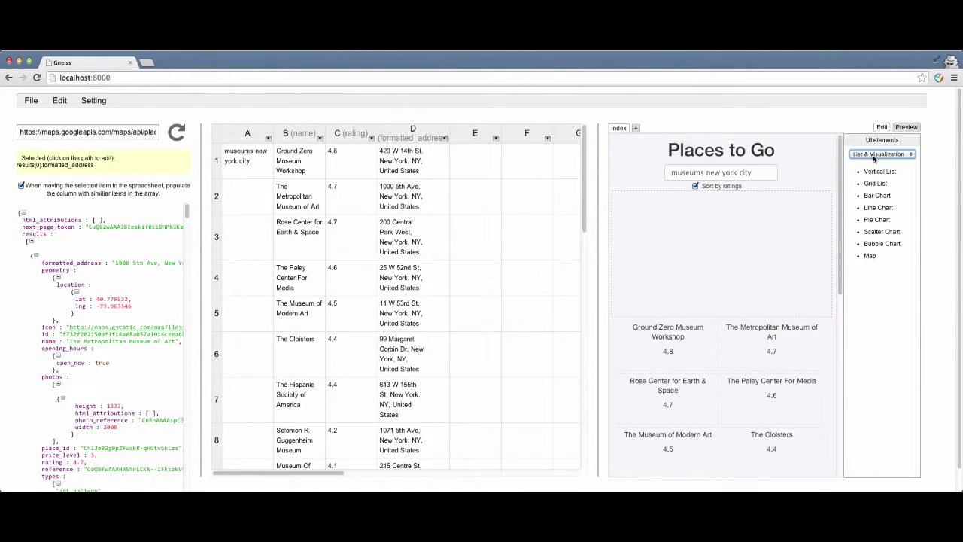
# Step: Add a checkbox below the rating in the first grid cell and label it "Plot on map!"
pyautogui.click(875, 153)
pyautogui.click(862, 144)
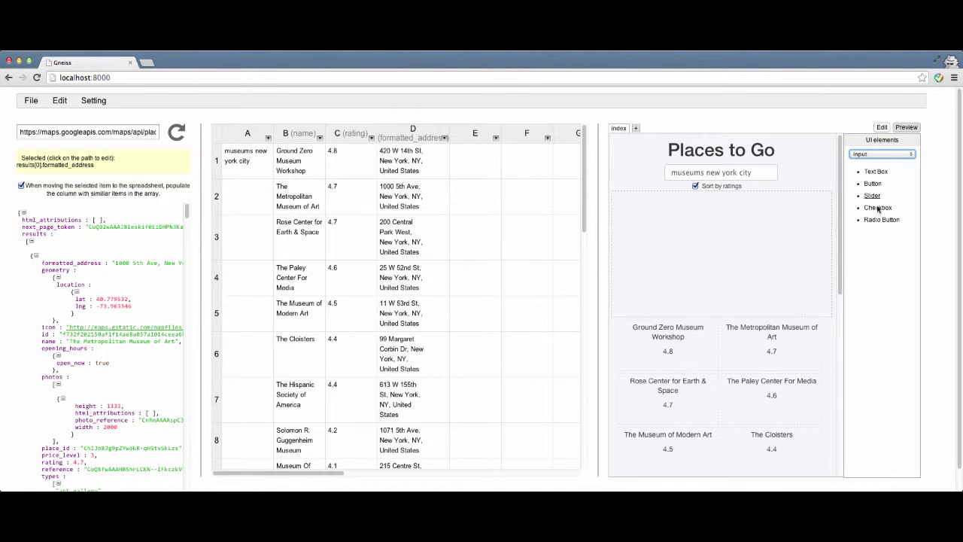
pyautogui.moveTo(877, 210); pyautogui.dragTo(693, 365)
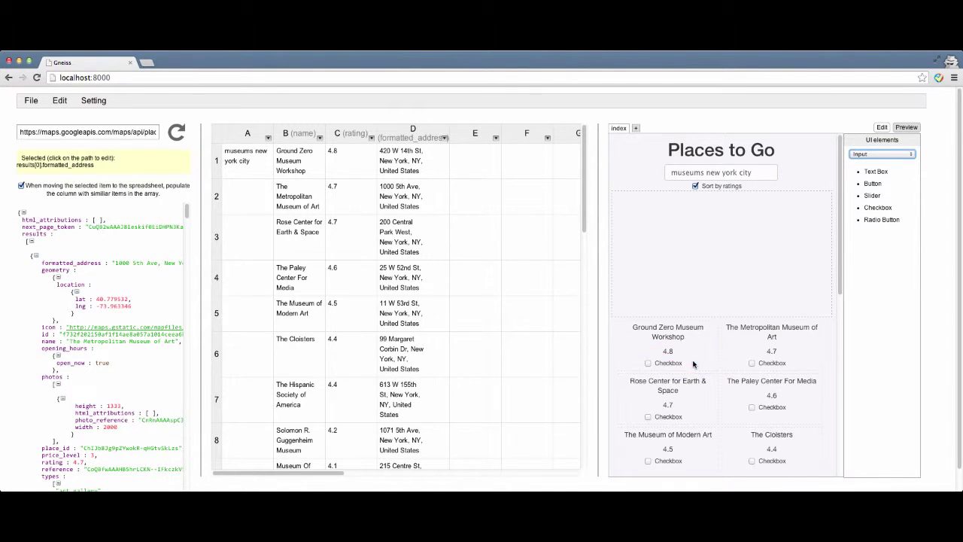
pyautogui.click(672, 364)
pyautogui.click(900, 360)
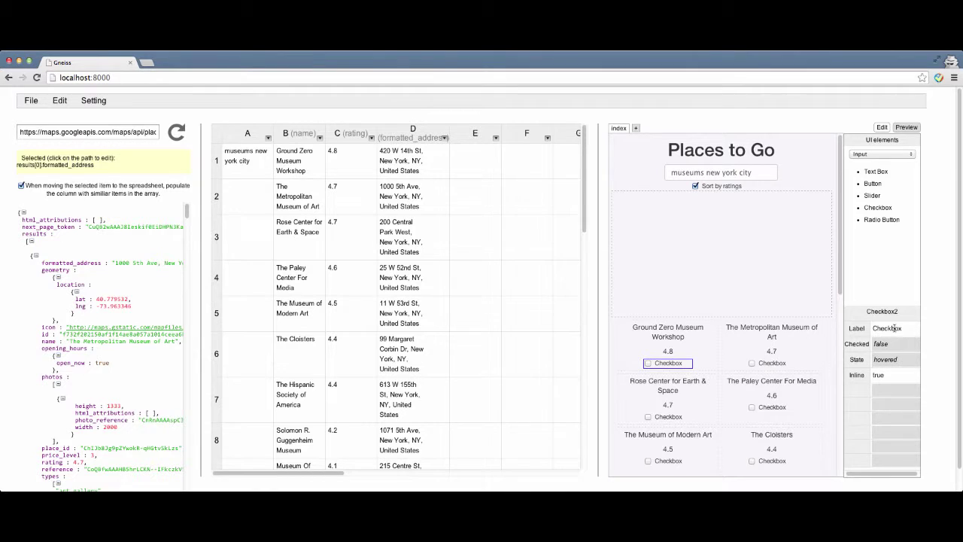
pyautogui.click(895, 328)
pyautogui.doubleClick(894, 329)
pyautogui.write('Plot on map!')
pyautogui.press('Return')
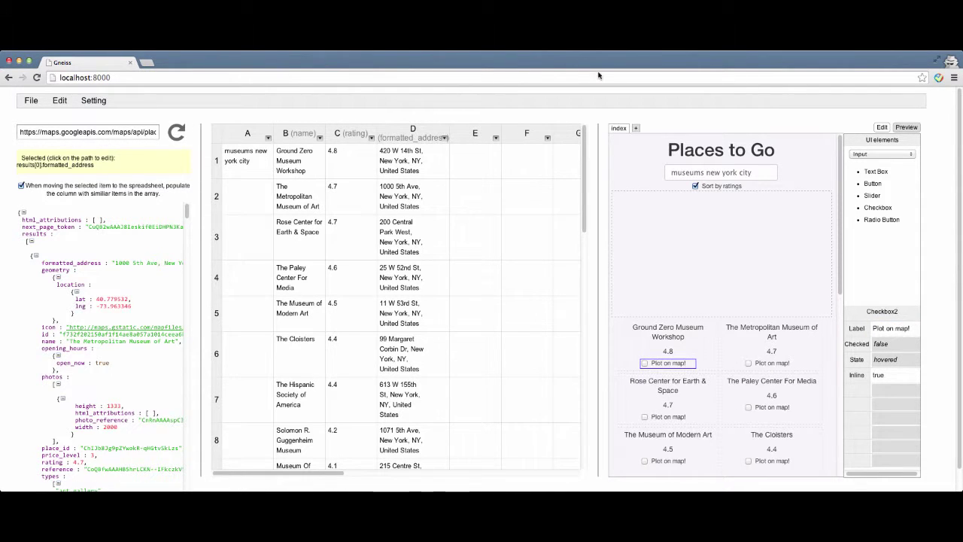
# Step: Enter =Checkbox2!Checked in cell E1 and fill it down column E for all listed places
pyautogui.click(462, 160)
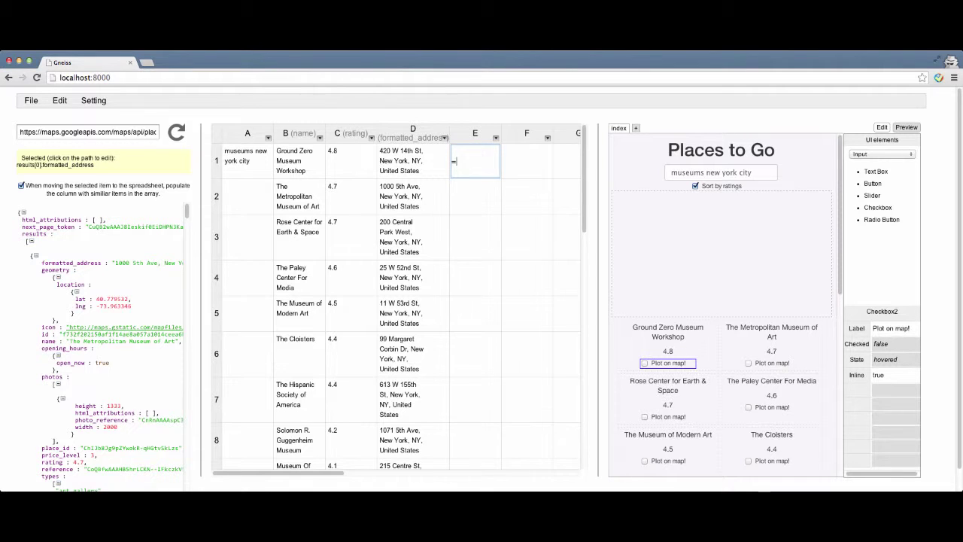
pyautogui.write('=Checkbox2')
pyautogui.write('.Checked')
pyautogui.press('Return')
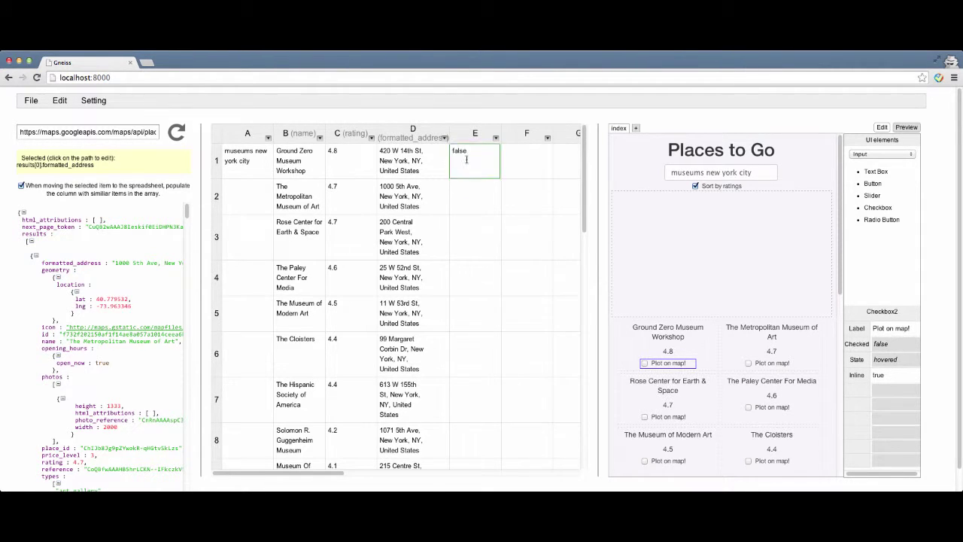
pyautogui.moveTo(496, 174); pyautogui.dragTo(486, 390)
pyautogui.scroll(-5, 490, 369)
pyautogui.scroll(8, 510, 217)
# Step: Enter =IF(E1, D1, "") in cell F1 and fill it down column F for all listed places
pyautogui.click(532, 165)
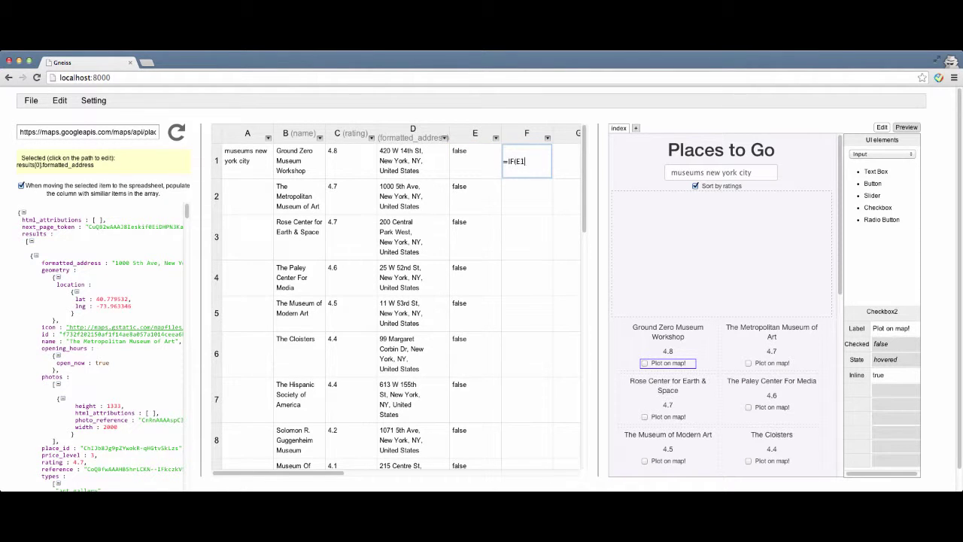
pyautogui.write('=IF(E1, D1, "")')
pyautogui.press('Return')
pyautogui.moveTo(551, 176)
pyautogui.mouseDown()
pyautogui.moveTo(550, 451)
pyautogui.moveTo(537, 241)
pyautogui.mouseUp()
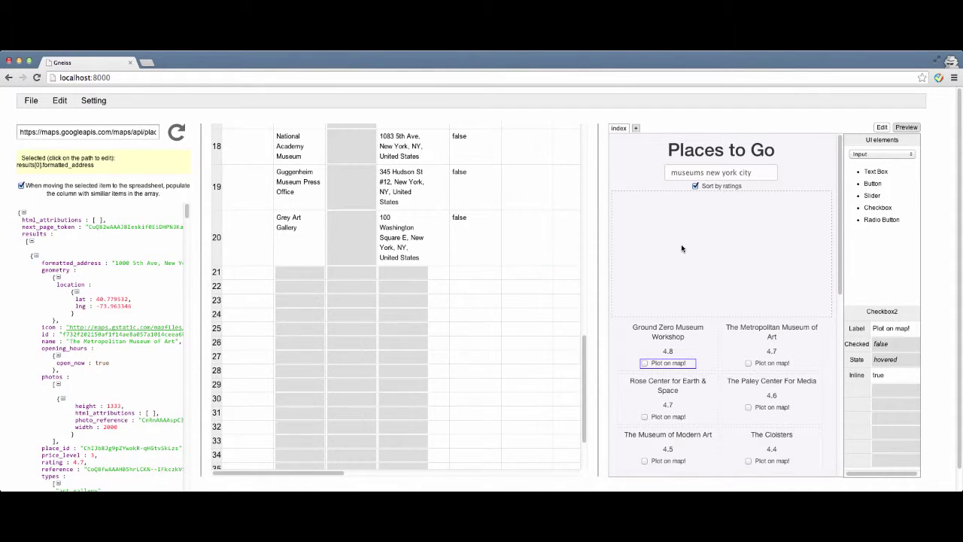
# Step: Set the map's Addresses property to =F:F
pyautogui.click(724, 249)
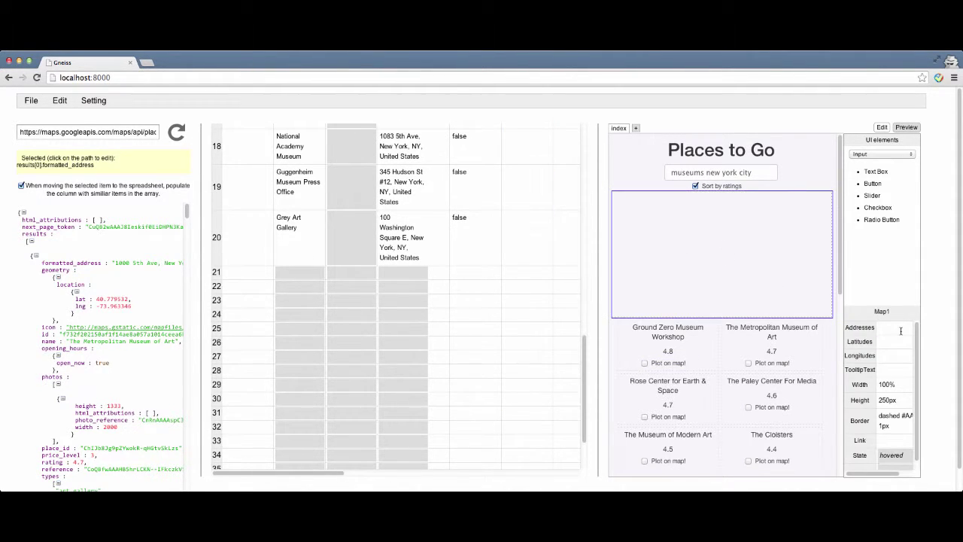
pyautogui.click(901, 331)
pyautogui.press('Return')
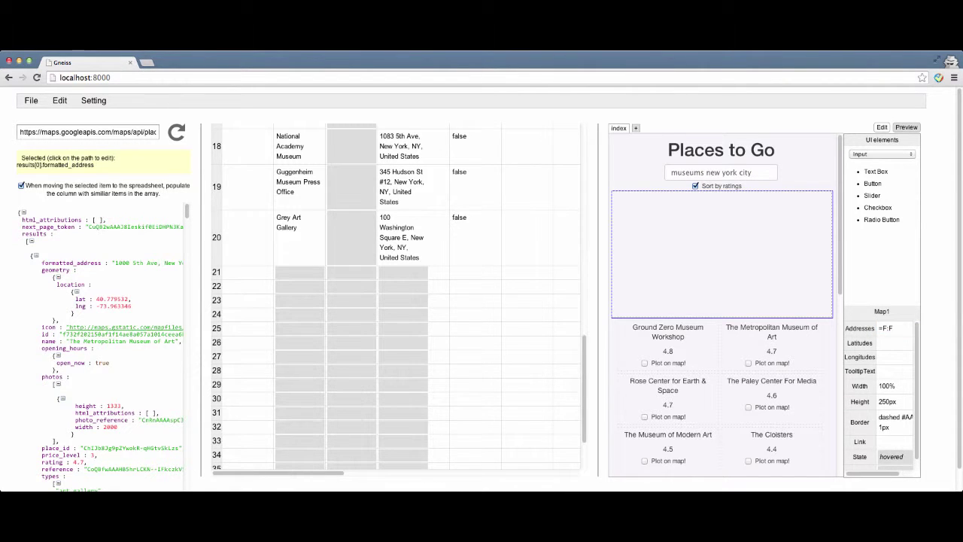
# Step: Preview the page, plot The Metropolitan Museum of Art and The Museum of Modern Art on the map, and return to edit mode
pyautogui.click(906, 127)
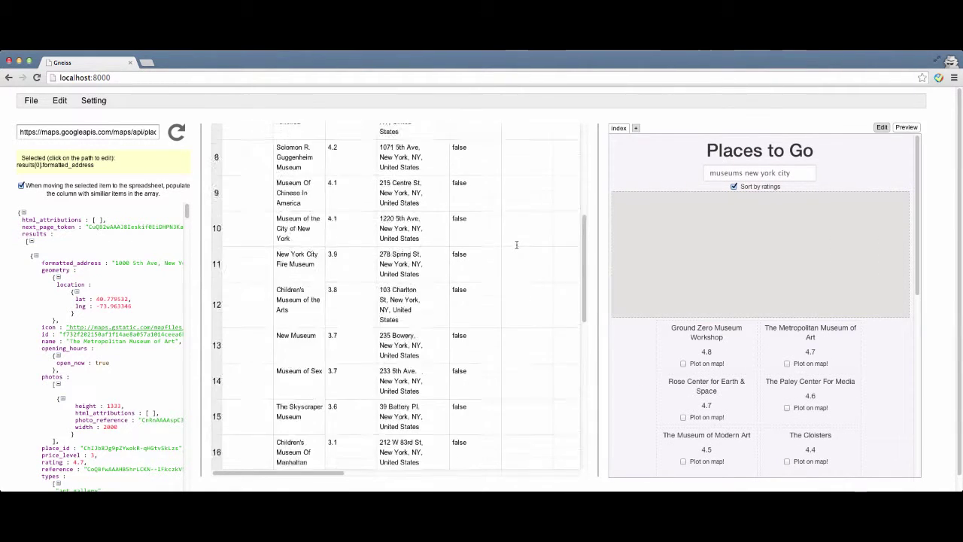
pyautogui.click(787, 364)
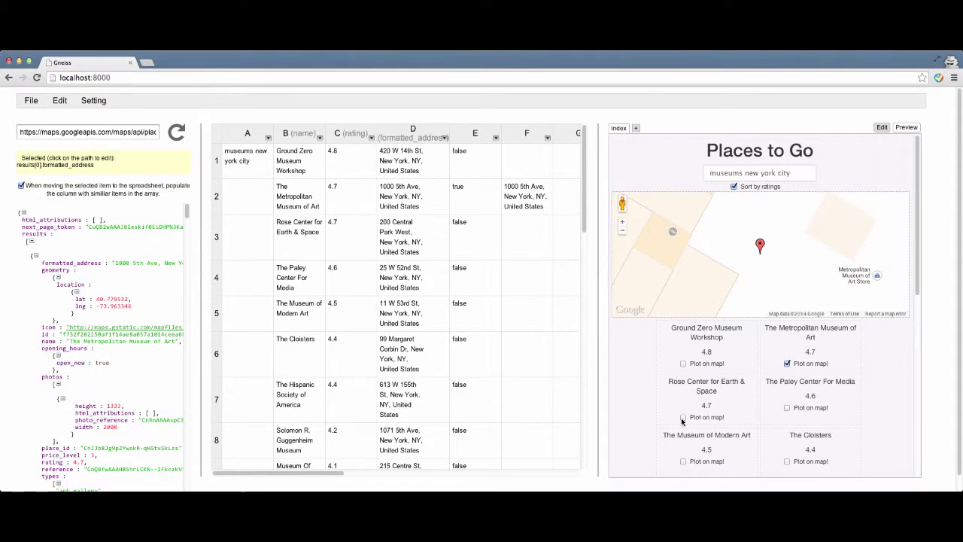
pyautogui.click(683, 462)
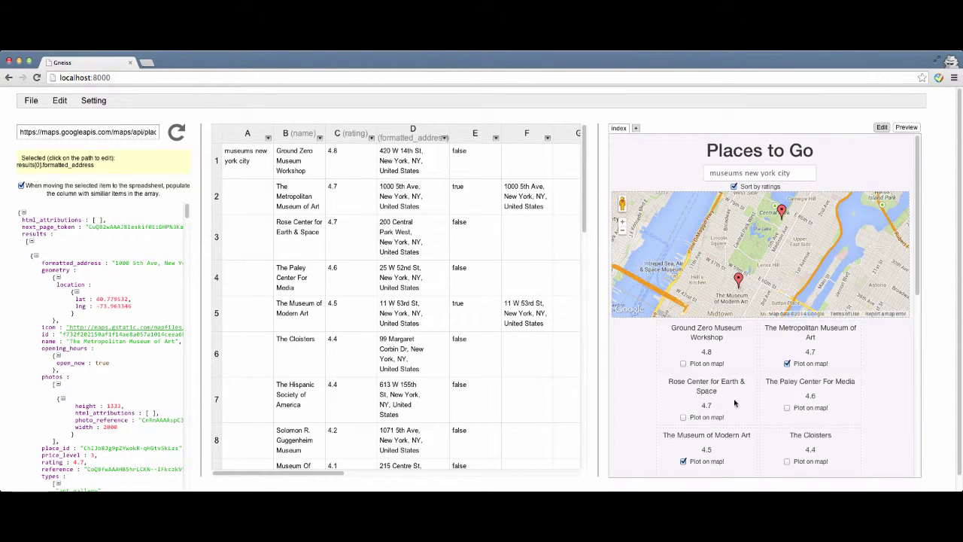
pyautogui.click(882, 127)
# Step: Inspect the place-name text element's properties and enter =Text1!State in cell G1
pyautogui.scroll(-10, 583, 198)
pyautogui.scroll(10, 425, 224)
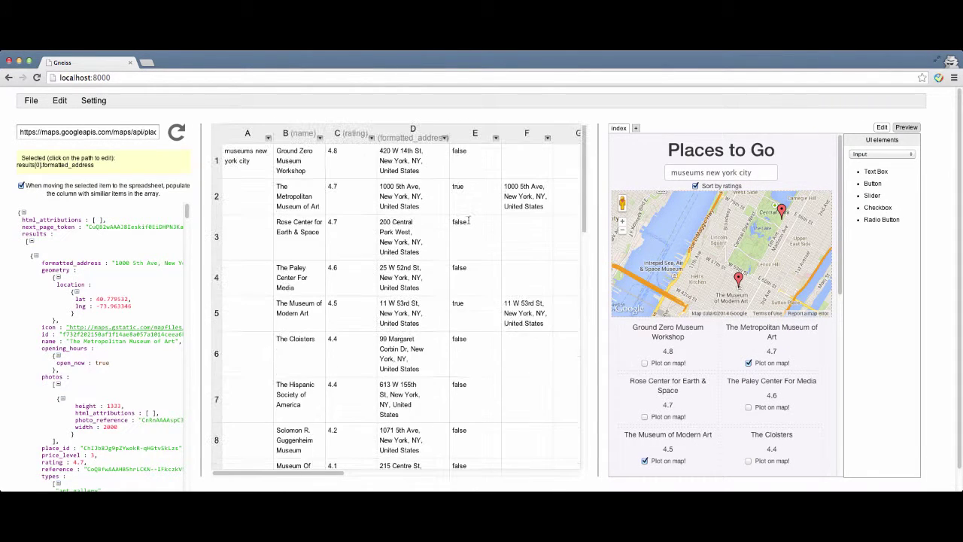
pyautogui.moveTo(278, 473); pyautogui.dragTo(345, 472)
pyautogui.click(653, 334)
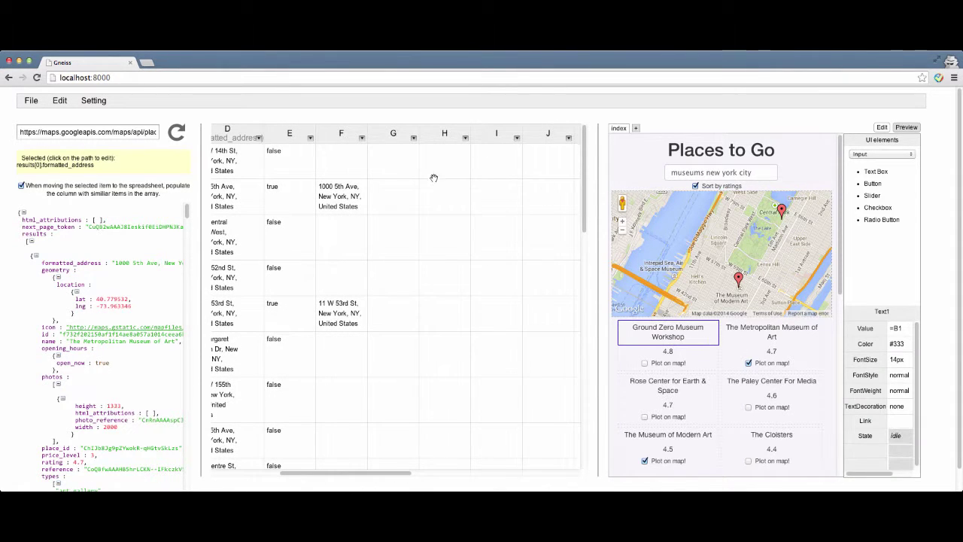
pyautogui.click(383, 160)
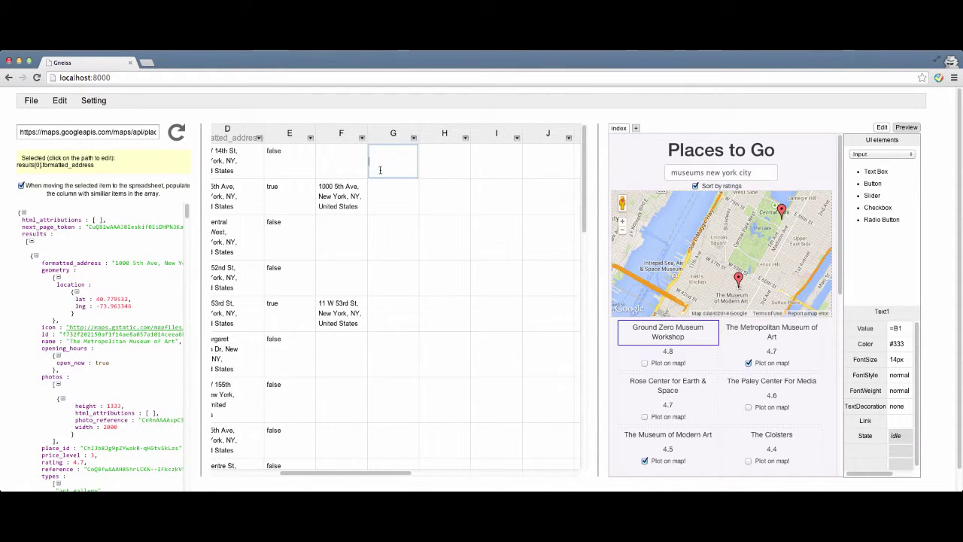
pyautogui.write('=TExt1!State')
pyautogui.press('Return')
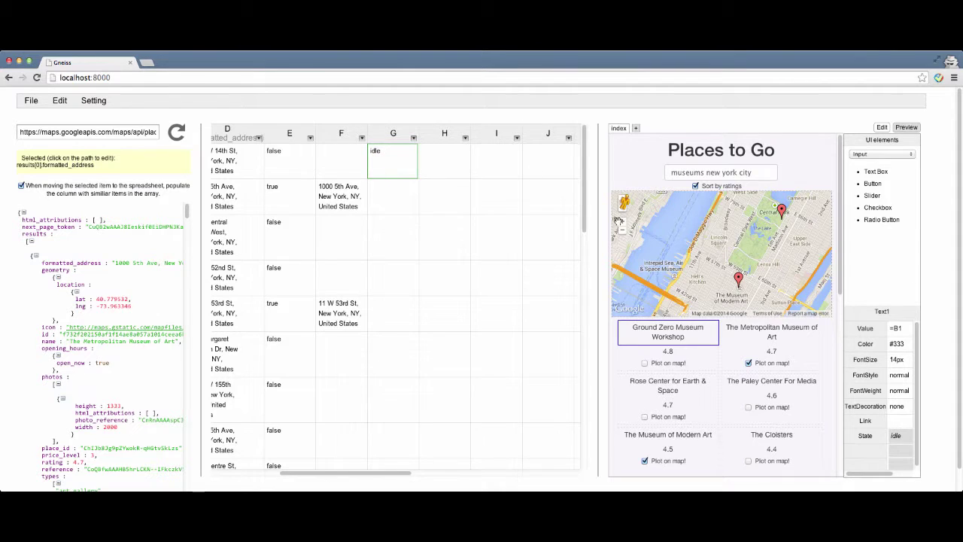
# Step: Briefly preview the page, return to edit mode, and fill the G1 formula down column G for all listed places
pyautogui.click(907, 128)
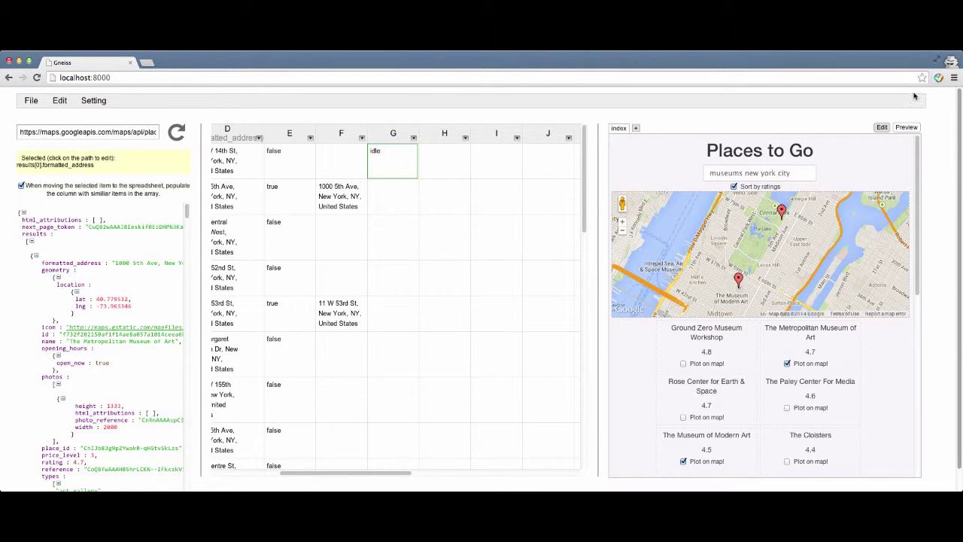
pyautogui.click(881, 128)
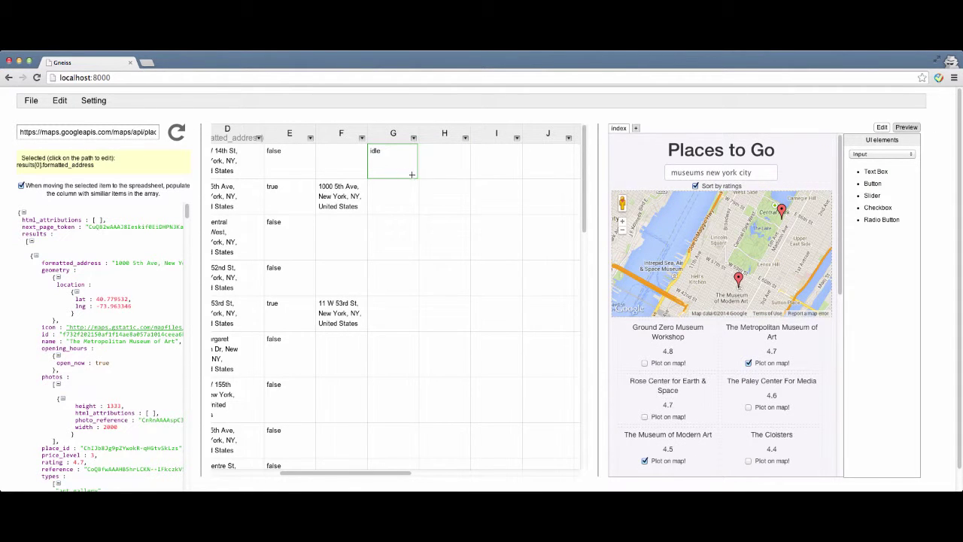
pyautogui.scroll(-10, 409, 316)
pyautogui.moveTo(408, 244); pyautogui.dragTo(396, 328)
# Step: Copy the COUNTIF formula from the TextEdit notes and enter =COUNTIF(G:G, "clicked") in cell H1
pyautogui.moveTo(667, 338)
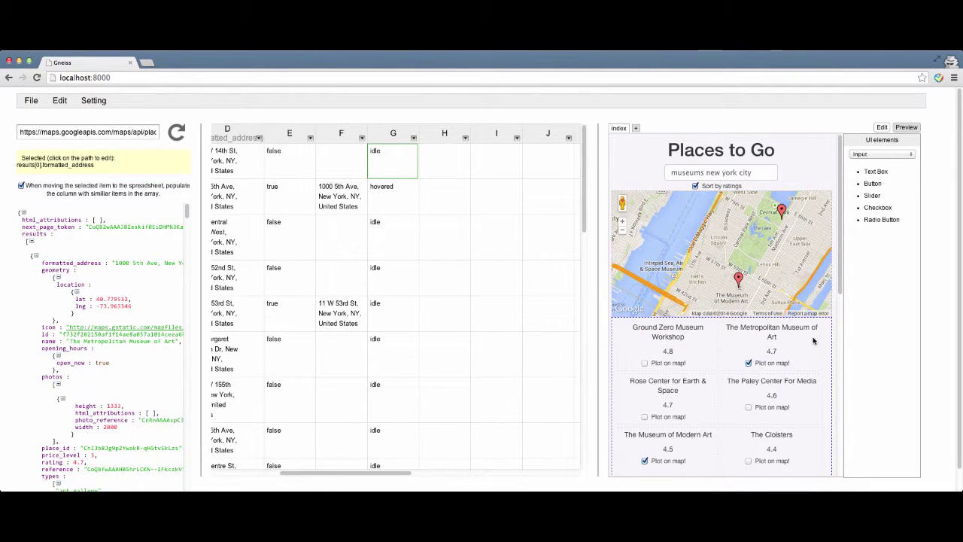
pyautogui.click(775, 342)
pyautogui.click(455, 166)
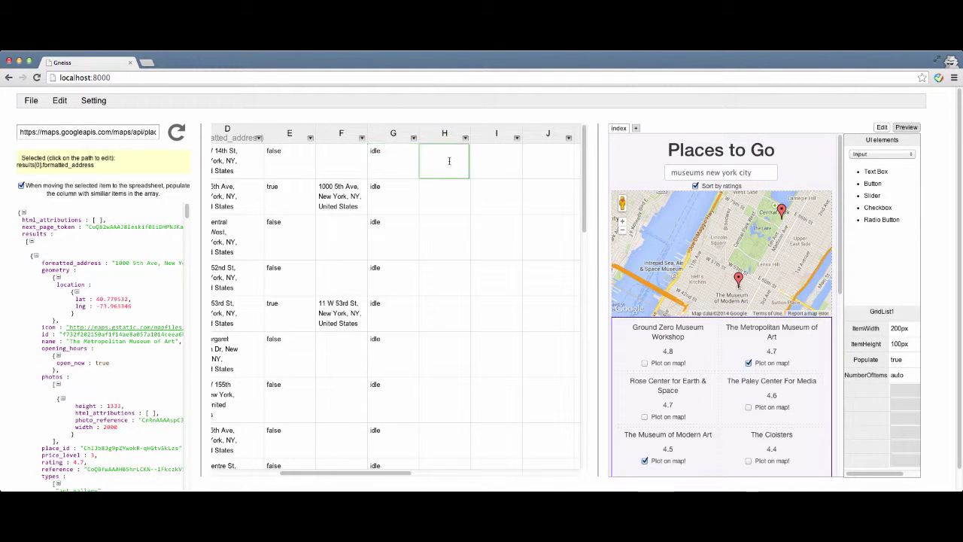
pyautogui.press('super+Tab')
pyautogui.click(368, 247)
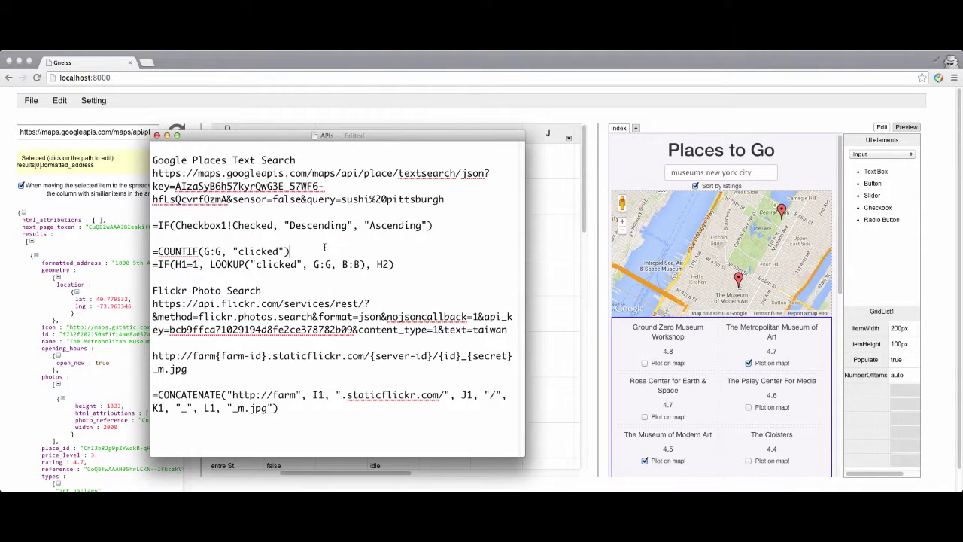
pyautogui.moveTo(325, 247); pyautogui.dragTo(139, 248)
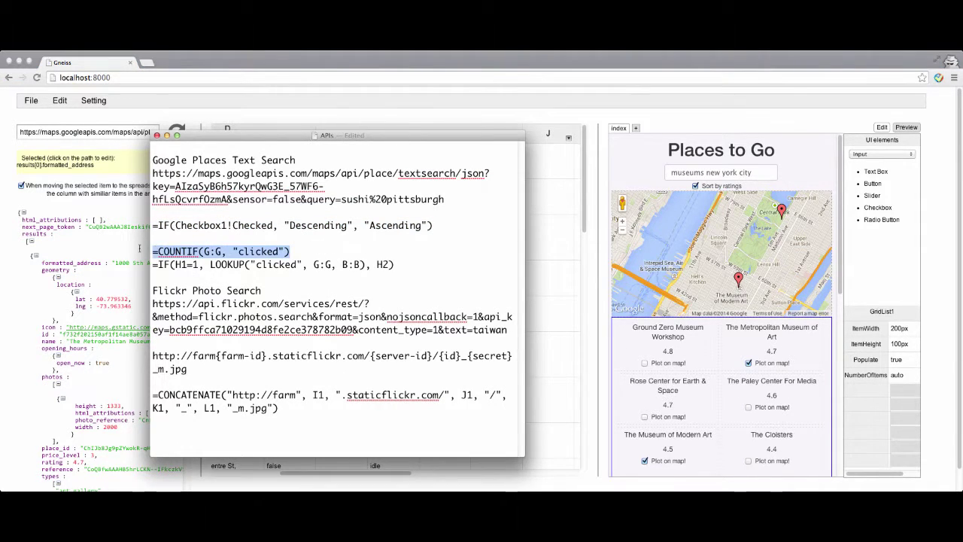
pyautogui.press('super+Tab')
pyautogui.doubleClick(455, 161)
pyautogui.press('Return')
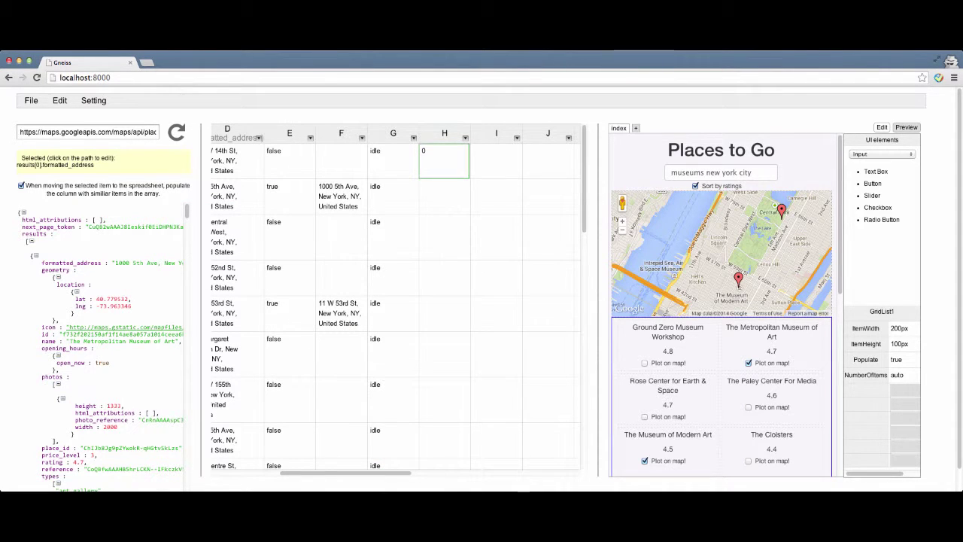
# Step: Enter =IF(H1=1, LOOKUP("clicked", G:G, B:B), H2) from the TextEdit notes in cell H2, and preview the page to select The Metropolitan Museum of Art
pyautogui.press('super+Tab')
pyautogui.moveTo(391, 265); pyautogui.dragTo(154, 265)
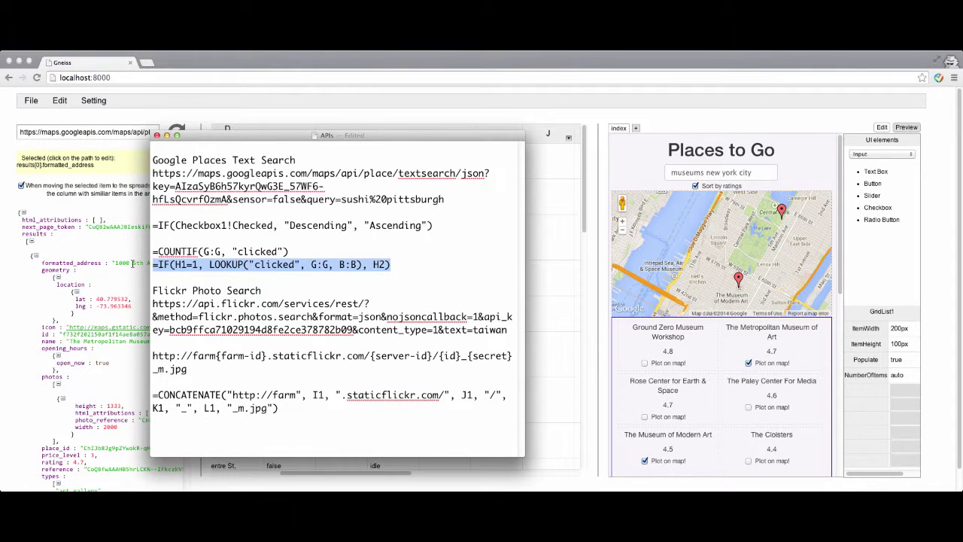
pyautogui.press('super+c')
pyautogui.press('super+Tab')
pyautogui.click(442, 197)
pyautogui.press('super+v')
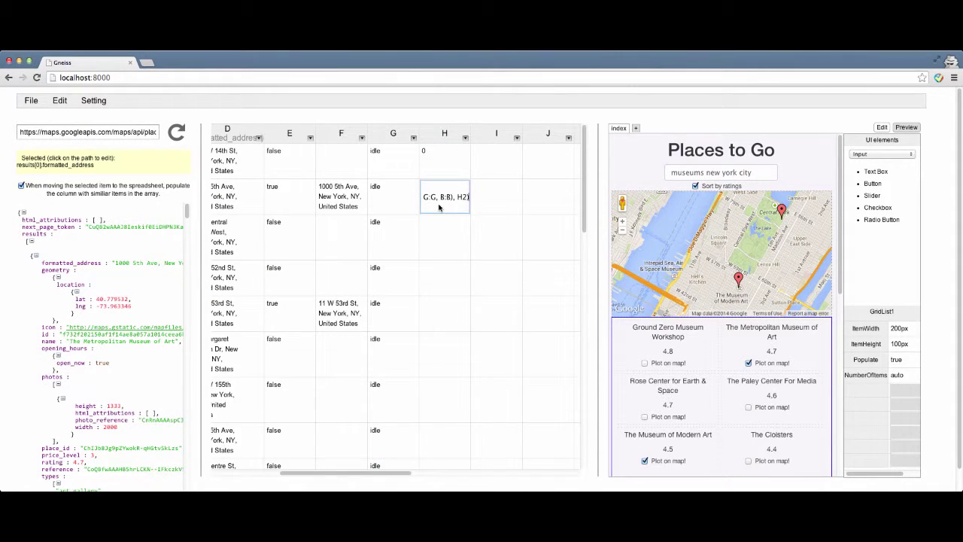
pyautogui.press('Return')
pyautogui.click(907, 128)
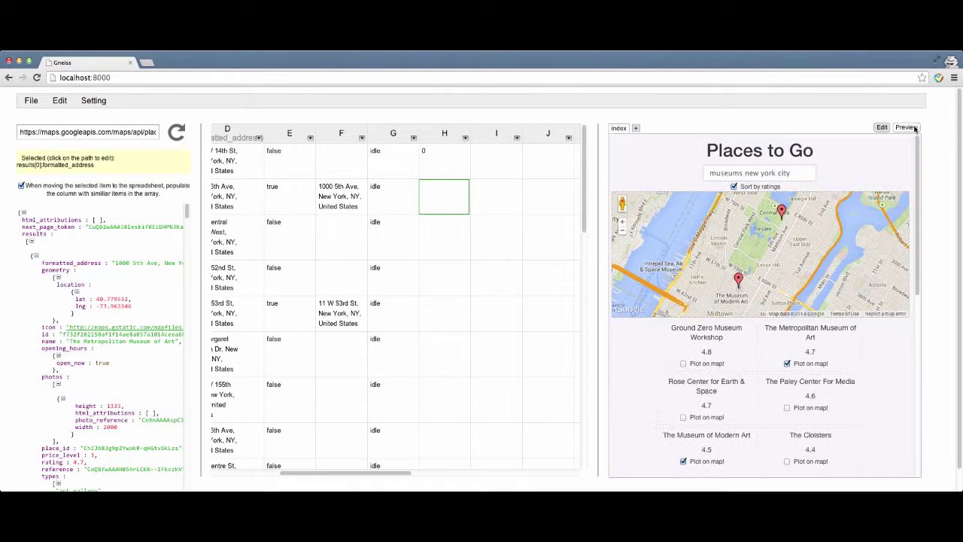
pyautogui.moveTo(808, 333)
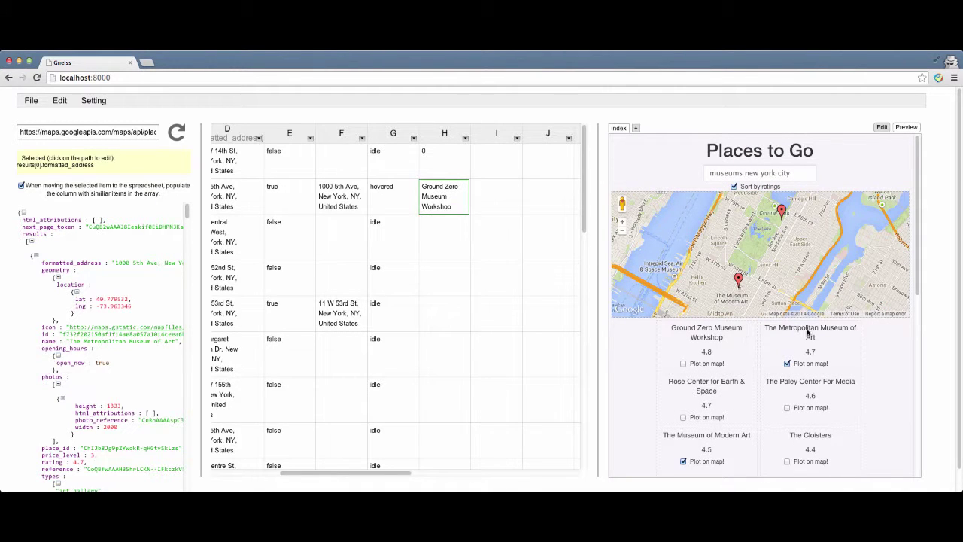
# Step: Load the Flickr photo search URL from the TextEdit notes, including its API key, with the text parameter set to {{H2}}
pyautogui.press('super+Tab')
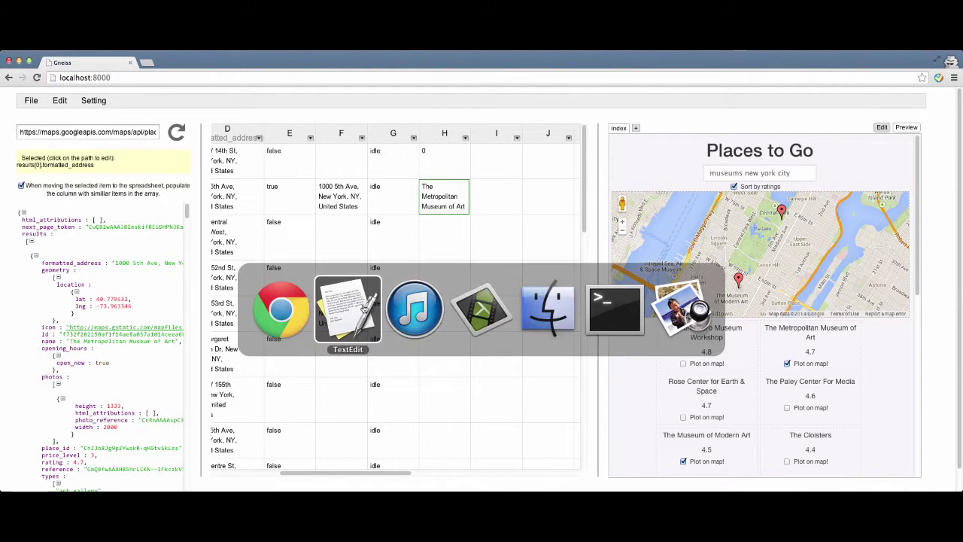
pyautogui.moveTo(511, 330); pyautogui.dragTo(153, 303)
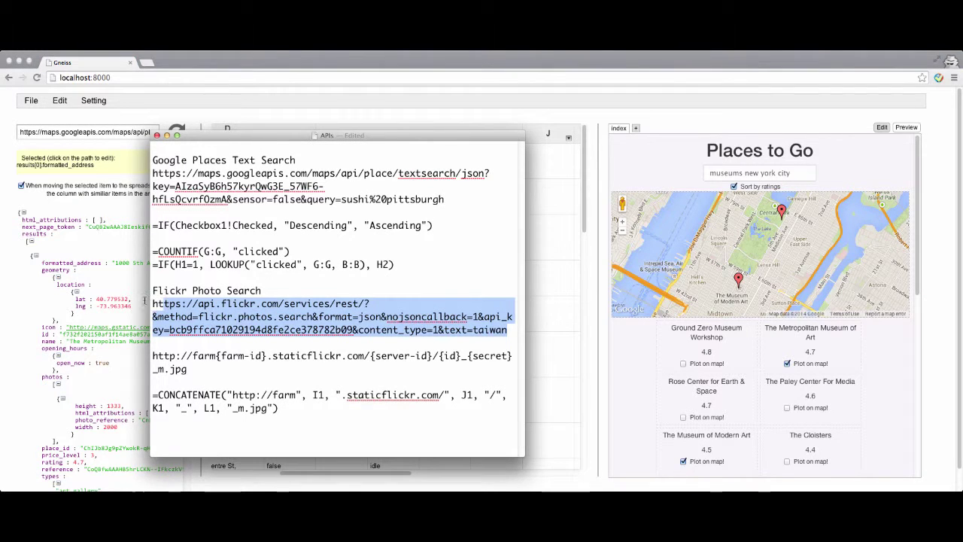
pyautogui.press('super+Tab')
pyautogui.click(119, 133)
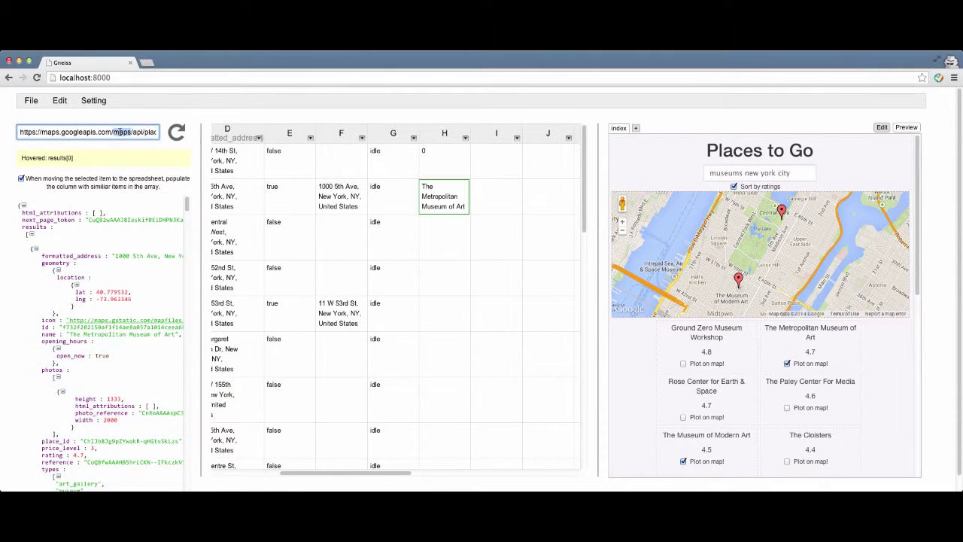
pyautogui.press('super+v')
pyautogui.press('super+a')
pyautogui.click(136, 132)
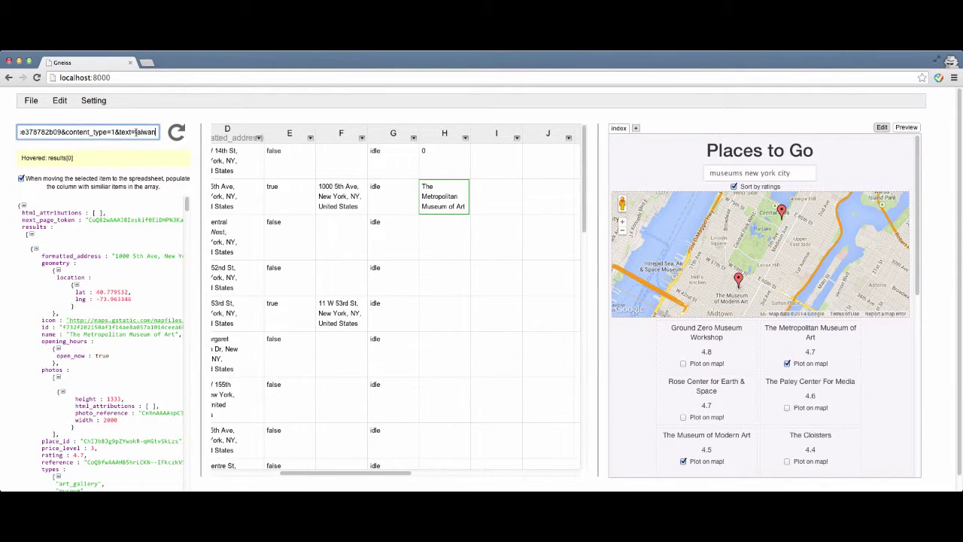
pyautogui.moveTo(157, 132); pyautogui.dragTo(163, 139)
pyautogui.write('{{H2}}')
pyautogui.press('Return')
# Step: Populate columns I, J, K and L with the photo results' farm, server, id and secret fields
pyautogui.click(78, 314)
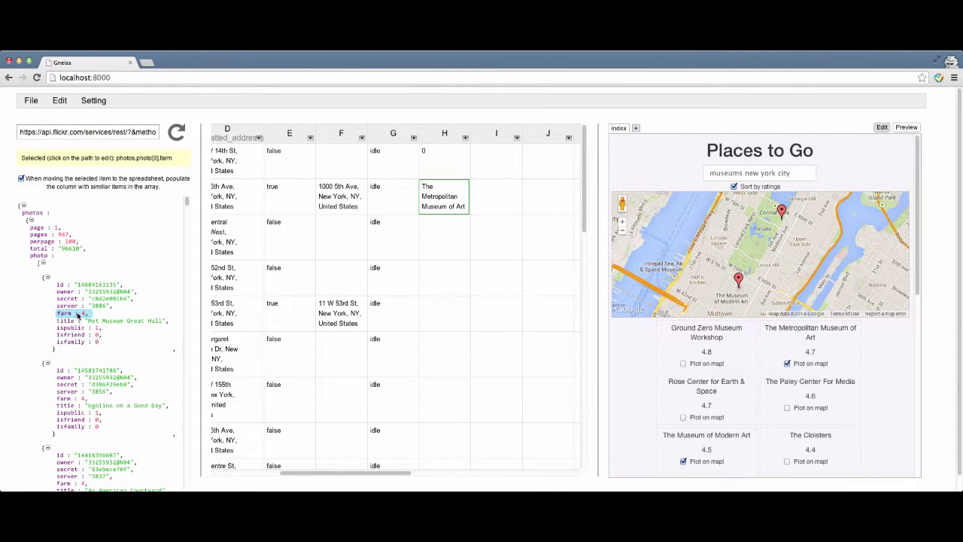
pyautogui.moveTo(78, 316); pyautogui.dragTo(494, 167)
pyautogui.moveTo(66, 305); pyautogui.dragTo(556, 162)
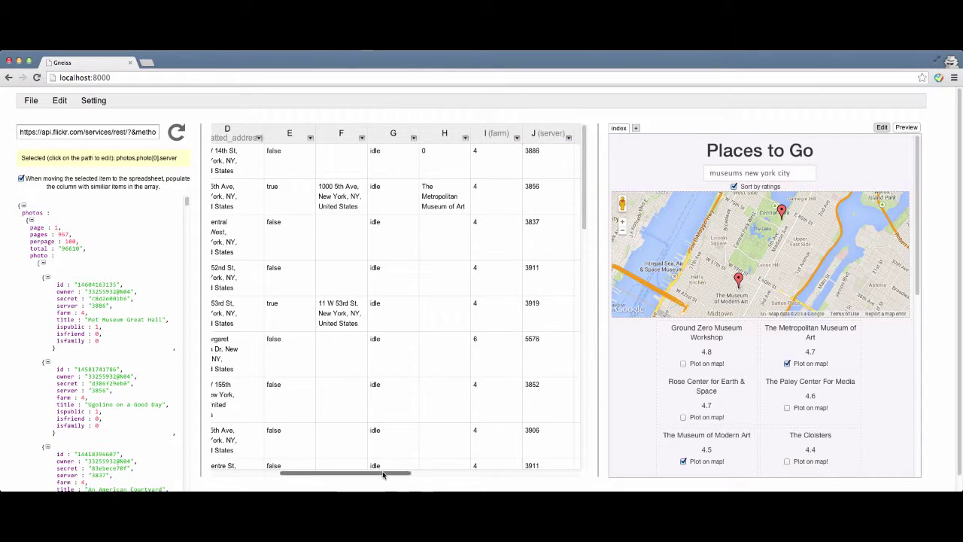
pyautogui.moveTo(383, 475); pyautogui.dragTo(479, 474)
pyautogui.click(70, 286)
pyautogui.moveTo(70, 286); pyautogui.dragTo(359, 167)
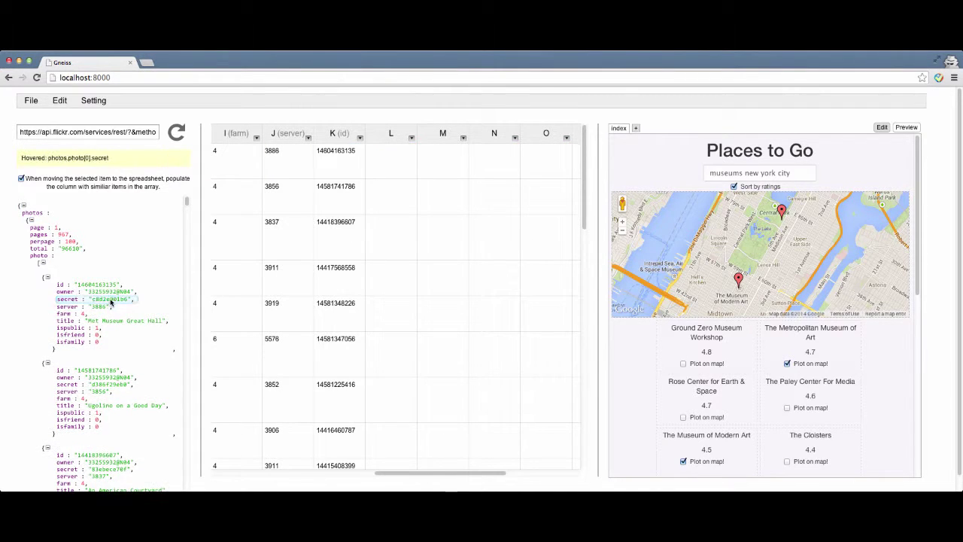
pyautogui.moveTo(110, 301); pyautogui.dragTo(385, 164)
# Step: Filter column L to the top 8 items and copy the CONCATENATE formula from the TextEdit notes
pyautogui.click(412, 137)
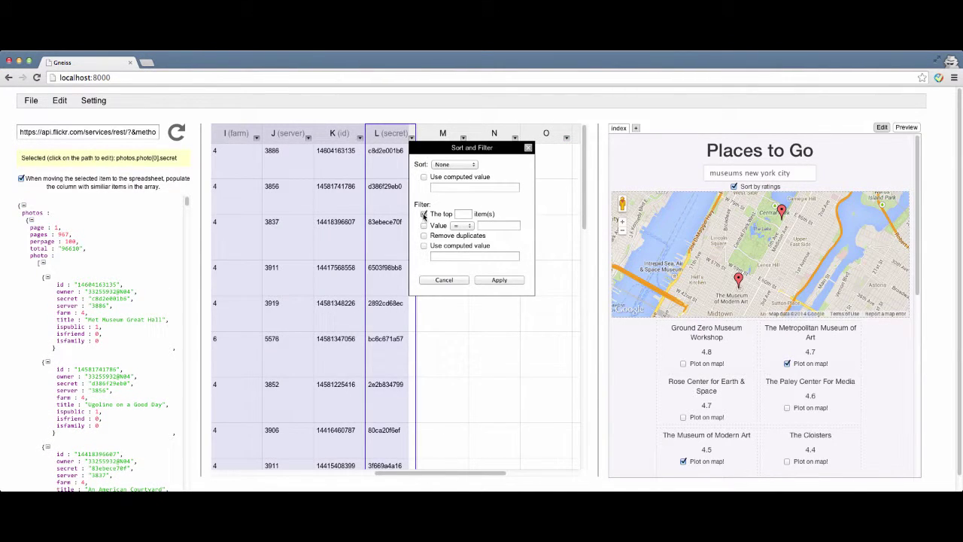
pyautogui.click(499, 279)
pyautogui.press('super+Tab')
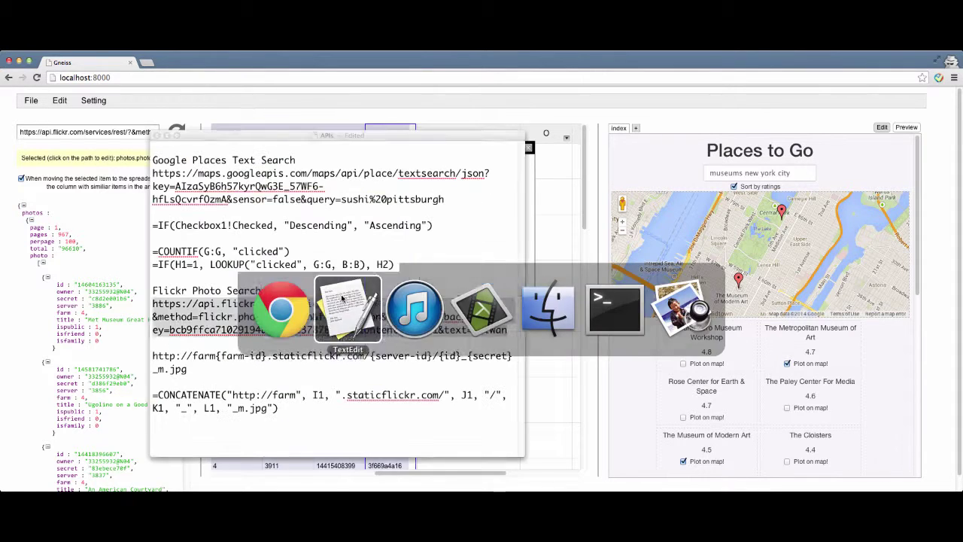
pyautogui.click(343, 296)
pyautogui.moveTo(287, 407); pyautogui.dragTo(153, 395)
pyautogui.click(577, 164)
pyautogui.click(507, 281)
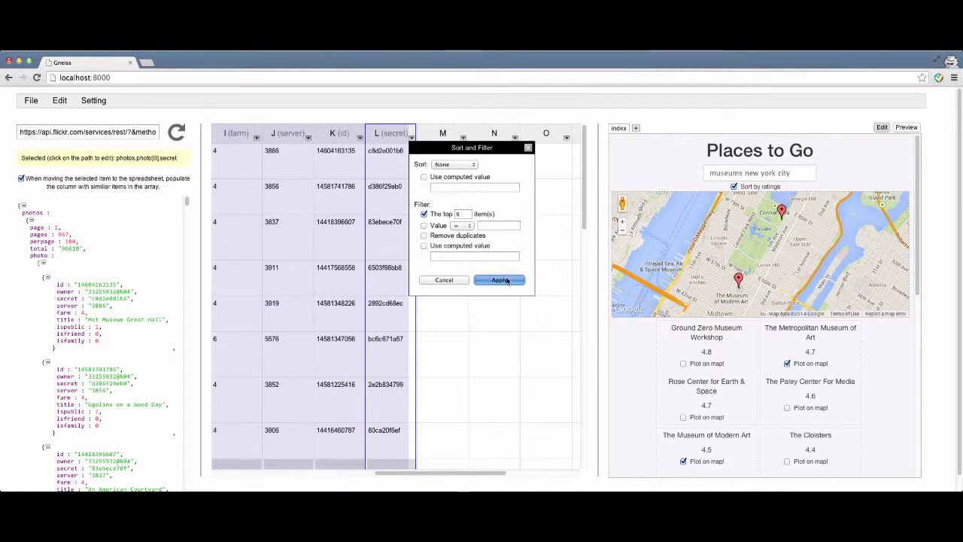
pyautogui.click(444, 167)
pyautogui.hotkey('ctrl', 'v')
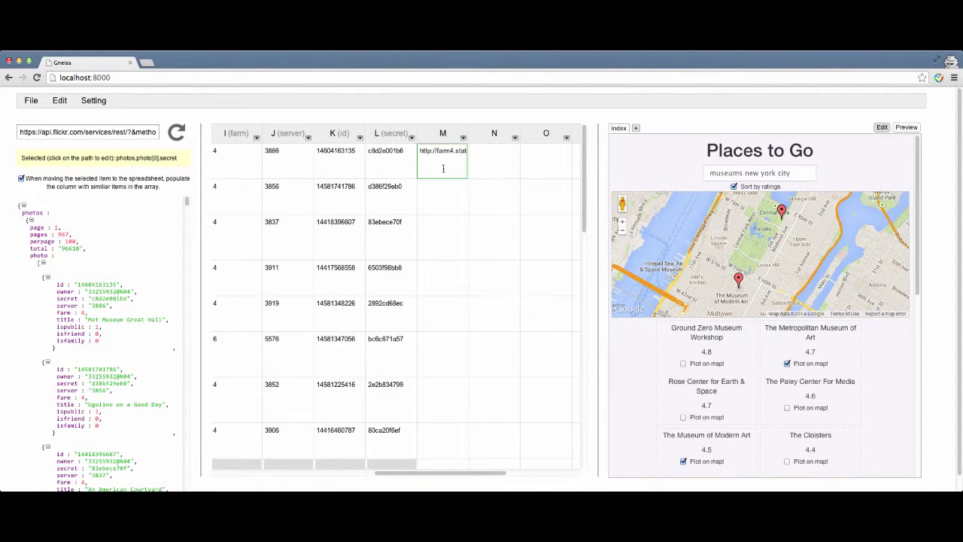
pyautogui.moveTo(464, 175); pyautogui.dragTo(461, 456)
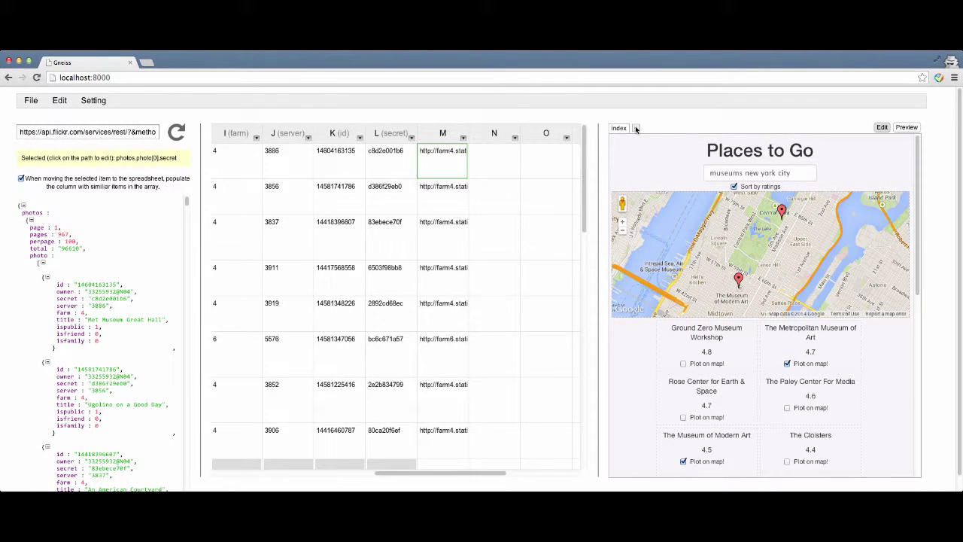
# Step: Add a new page named details to the web application
pyautogui.click(636, 129)
pyautogui.write('details')
pyautogui.press('Return')
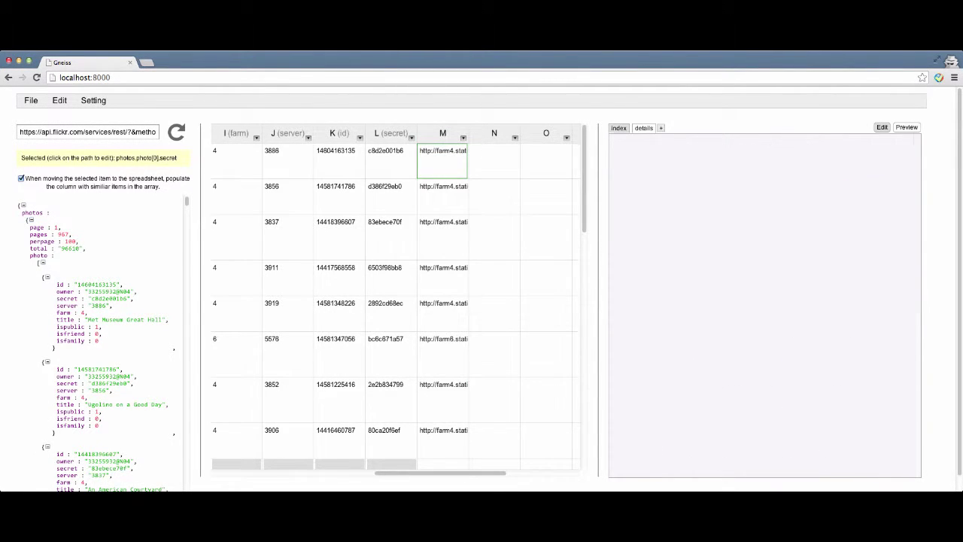
# Step: Return to the index page in edit mode and set the place-name text's Link property to details
pyautogui.click(619, 129)
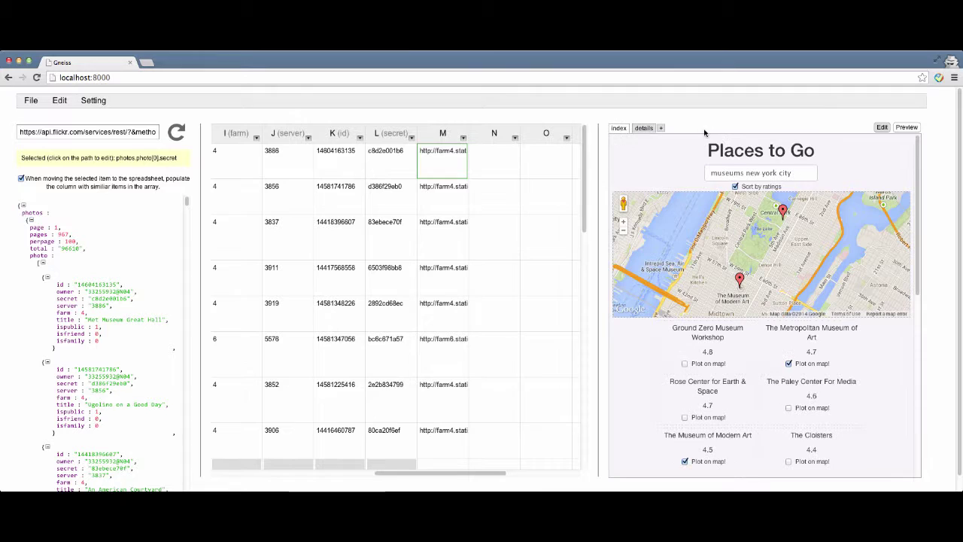
pyautogui.click(882, 128)
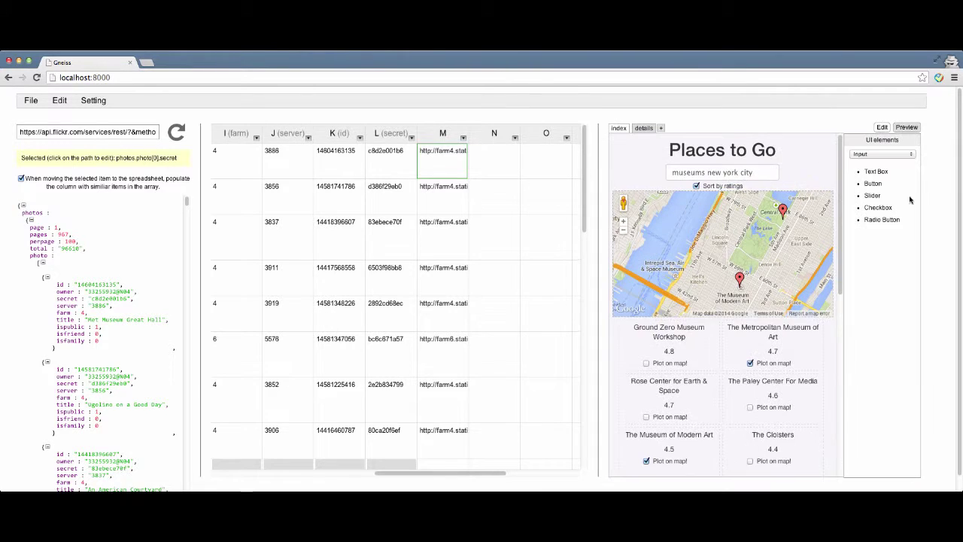
pyautogui.click(690, 337)
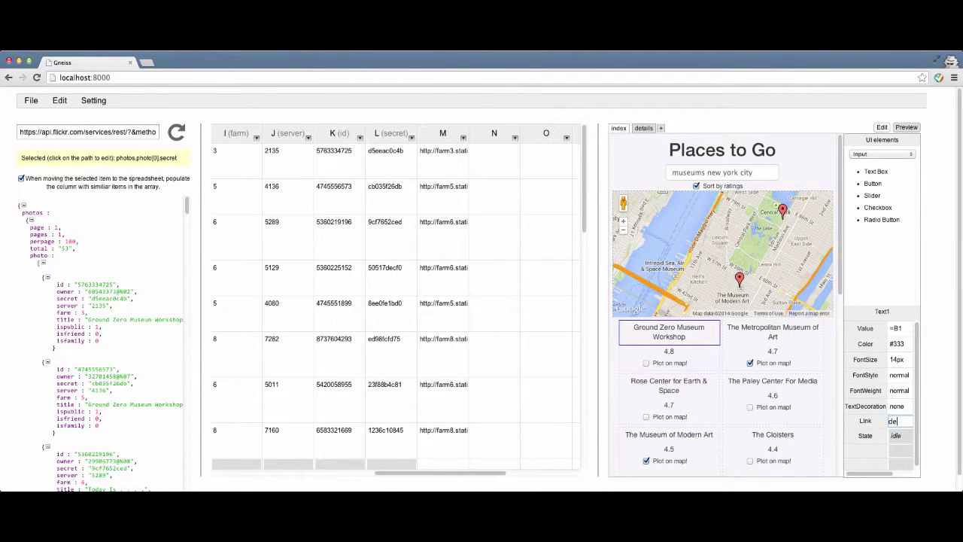
pyautogui.press('Tab')
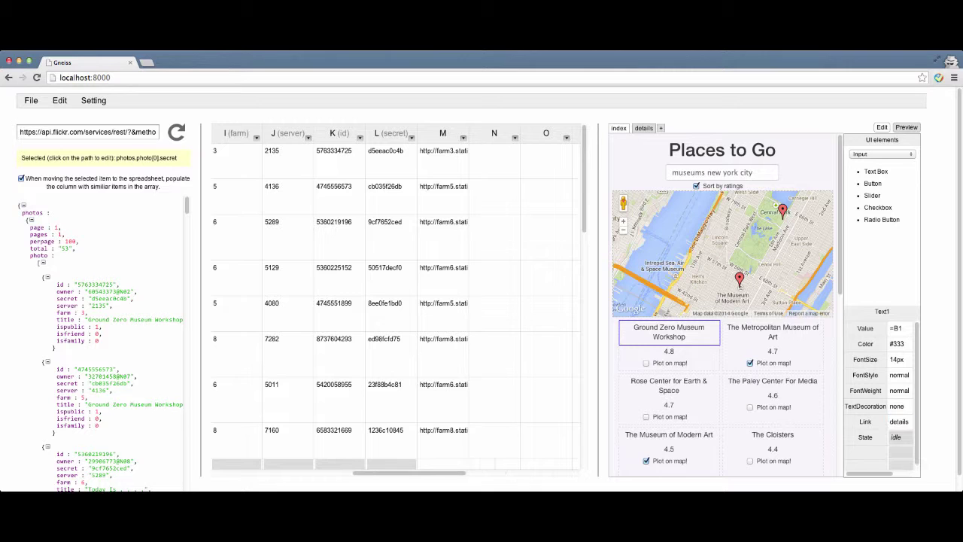
# Step: Add a heading to the details page and place a button below it
pyautogui.click(644, 128)
pyautogui.click(887, 154)
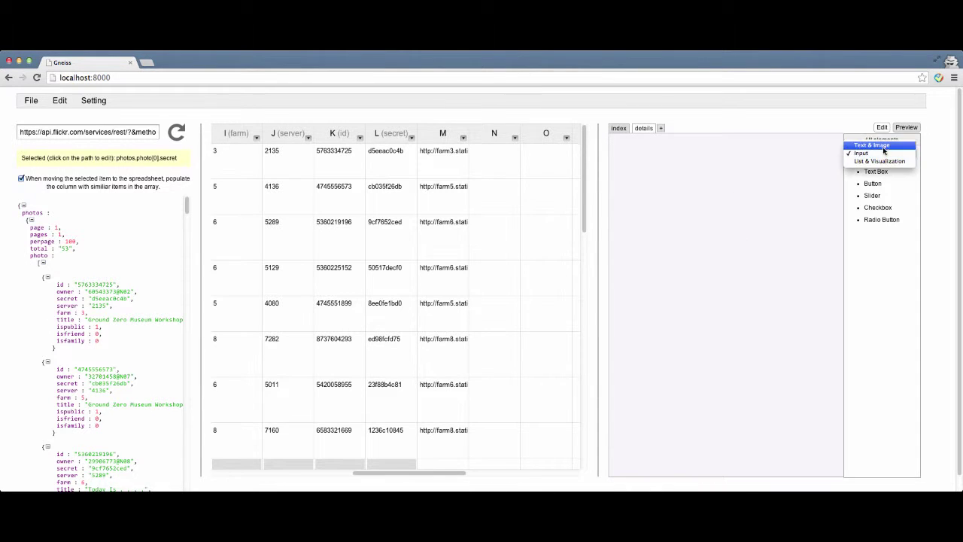
pyautogui.click(877, 146)
pyautogui.moveTo(876, 196); pyautogui.dragTo(731, 215)
pyautogui.click(892, 155)
pyautogui.click(862, 161)
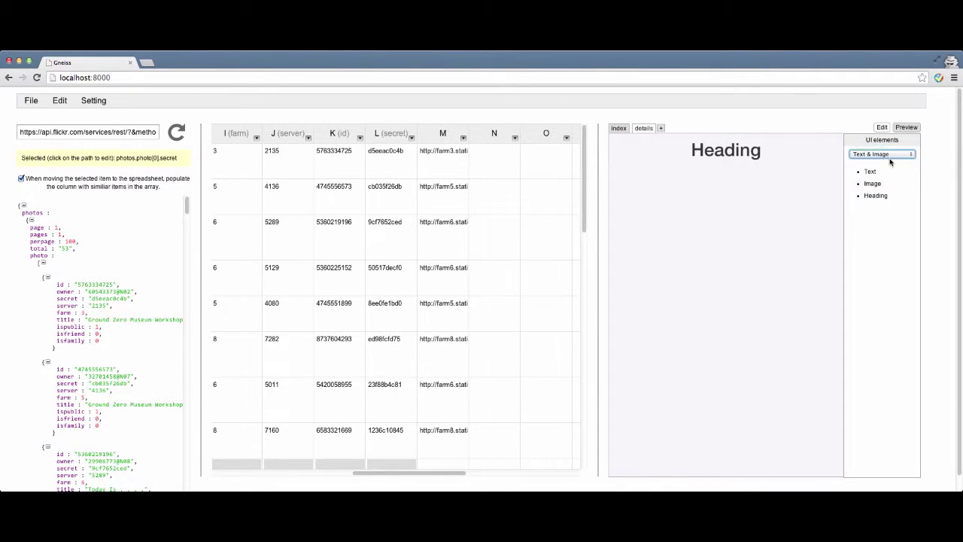
pyautogui.moveTo(873, 184); pyautogui.dragTo(757, 149)
# Step: Bind the details heading's Value property to the clicked place's name in cell H2
pyautogui.click(757, 150)
pyautogui.doubleClick(886, 329)
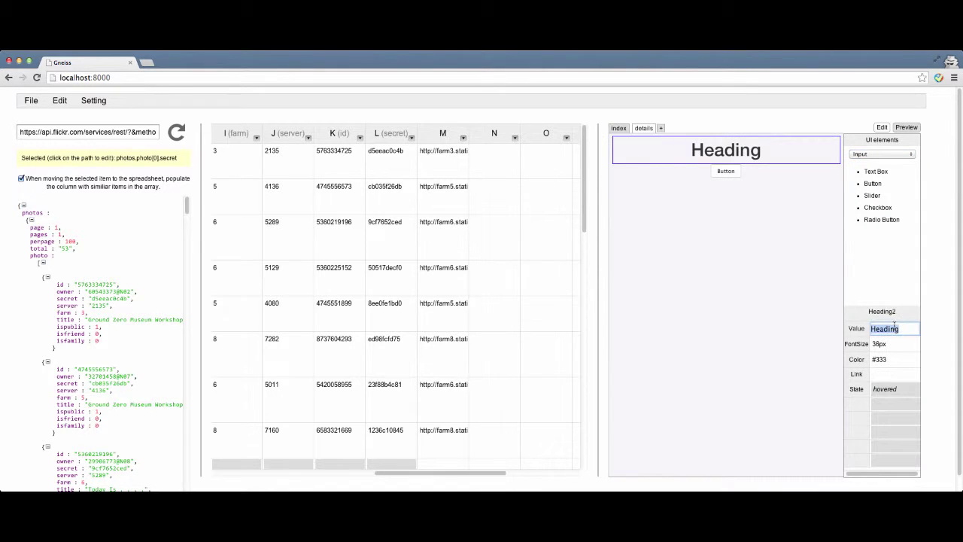
pyautogui.write('=H1')
pyautogui.press('Return')
# Step: Set the details page button's Value to Back and its Link to index
pyautogui.click(727, 192)
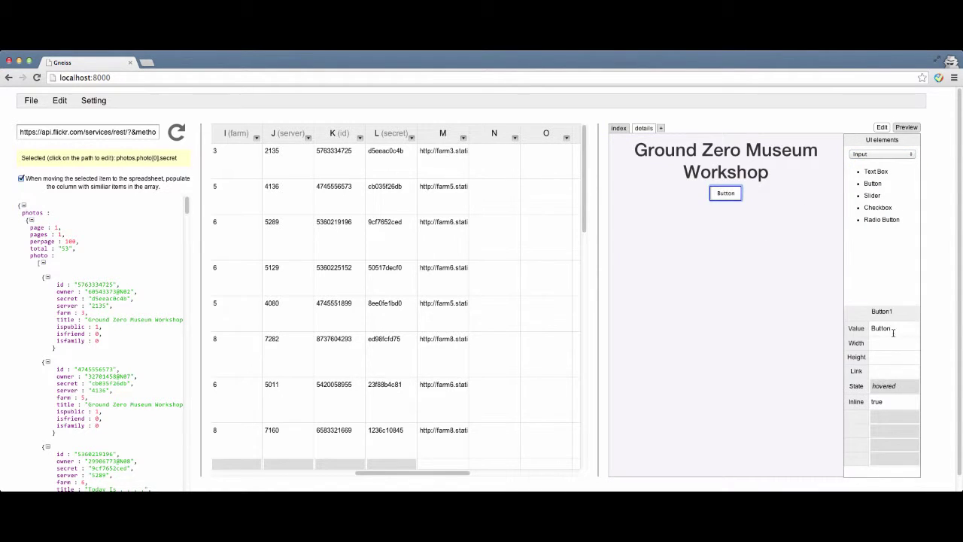
pyautogui.doubleClick(886, 328)
pyautogui.write('Back')
pyautogui.press('Return')
pyautogui.click(907, 371)
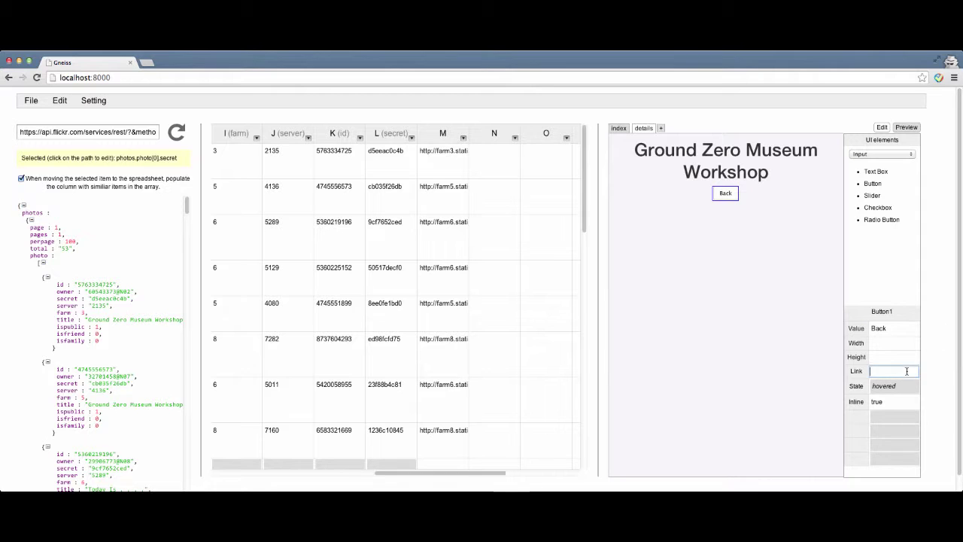
pyautogui.press('Return')
# Step: Insert a grid list between the heading and the Back button on the details page
pyautogui.click(876, 154)
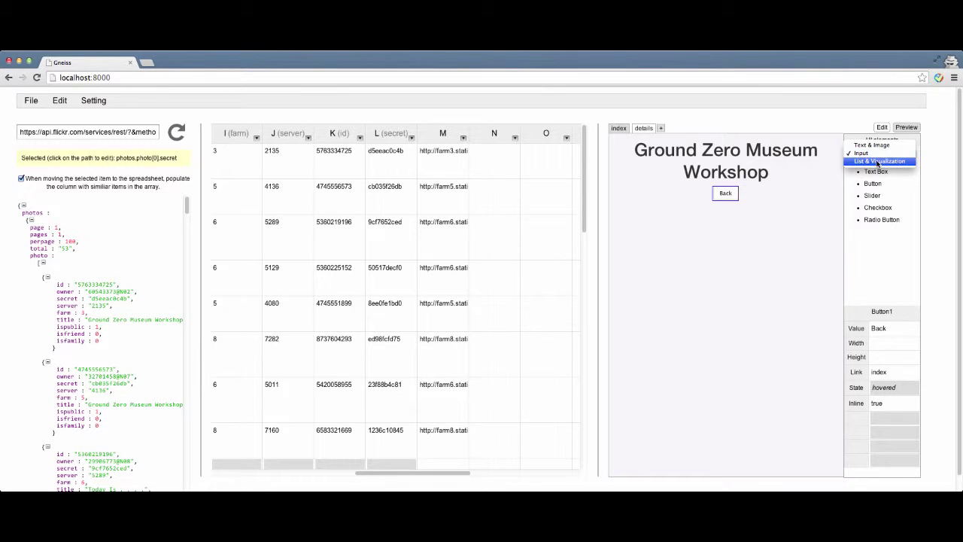
pyautogui.click(878, 163)
pyautogui.moveTo(876, 183); pyautogui.dragTo(729, 180)
# Step: Place an image in the grid list's first cell and set its Source to =M1
pyautogui.click(903, 155)
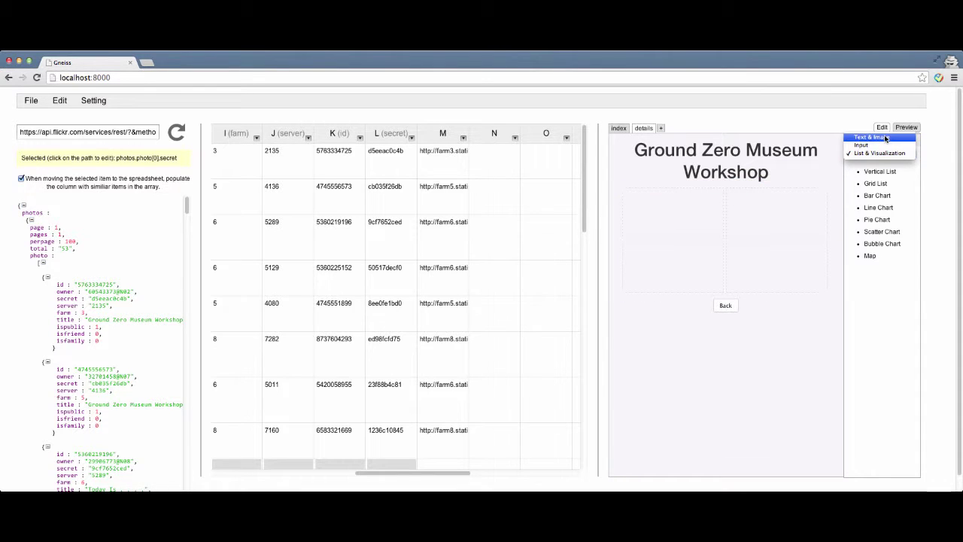
pyautogui.click(880, 138)
pyautogui.moveTo(873, 183); pyautogui.dragTo(688, 218)
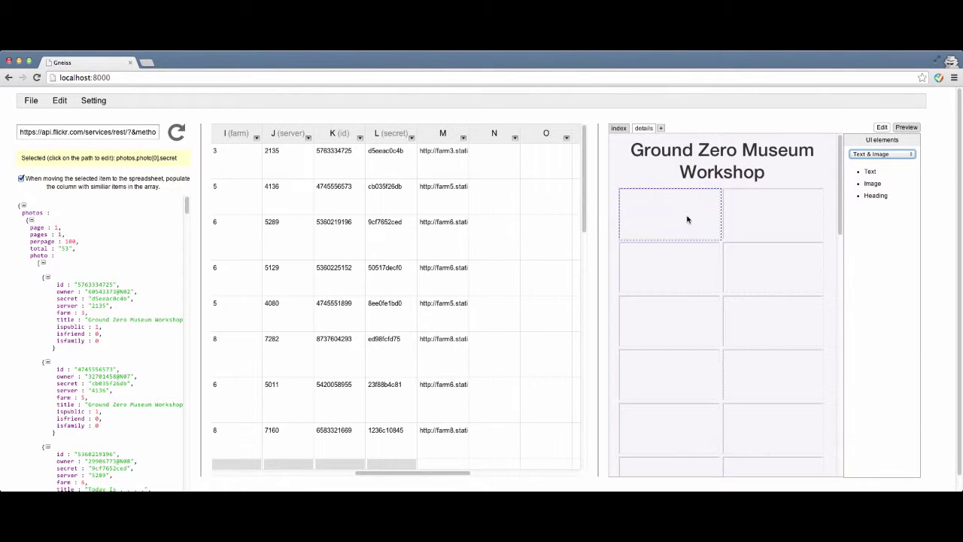
pyautogui.click(894, 327)
pyautogui.write('=M1')
pyautogui.press('Return')
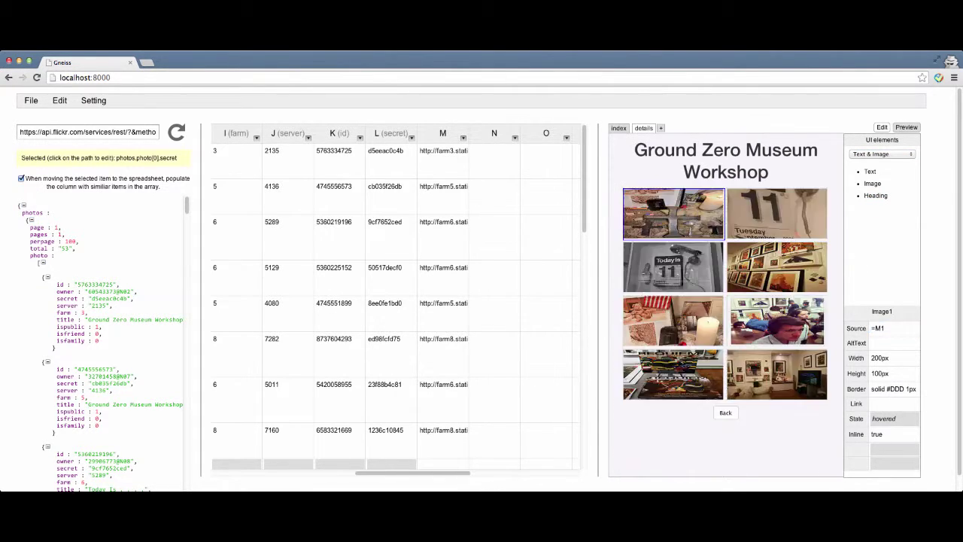
# Step: Preview the application, go back to the index page and remove The Museum of Modern Art from the map
pyautogui.click(906, 127)
pyautogui.click(762, 391)
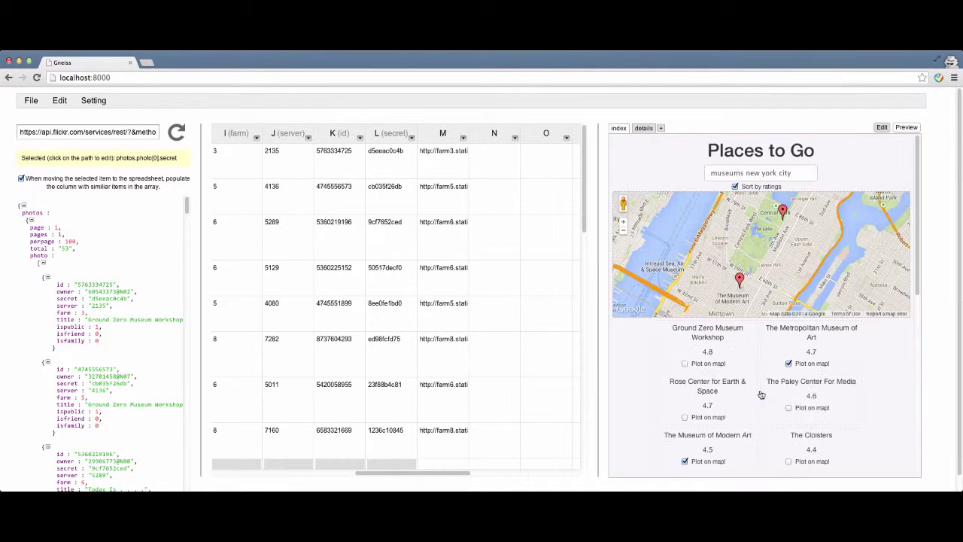
pyautogui.click(684, 462)
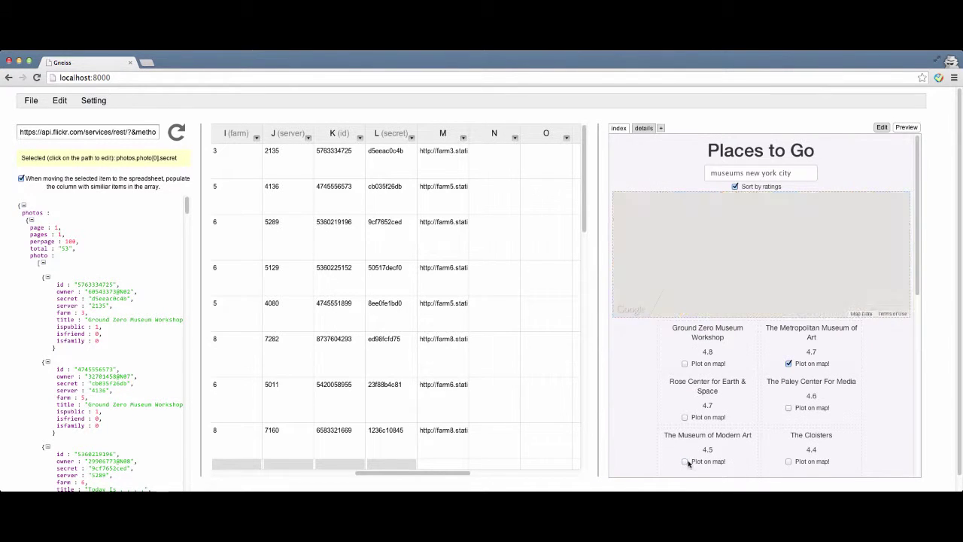
# Step: View the details page of The Metropolitan Museum of Art, then return to the index page
pyautogui.click(832, 329)
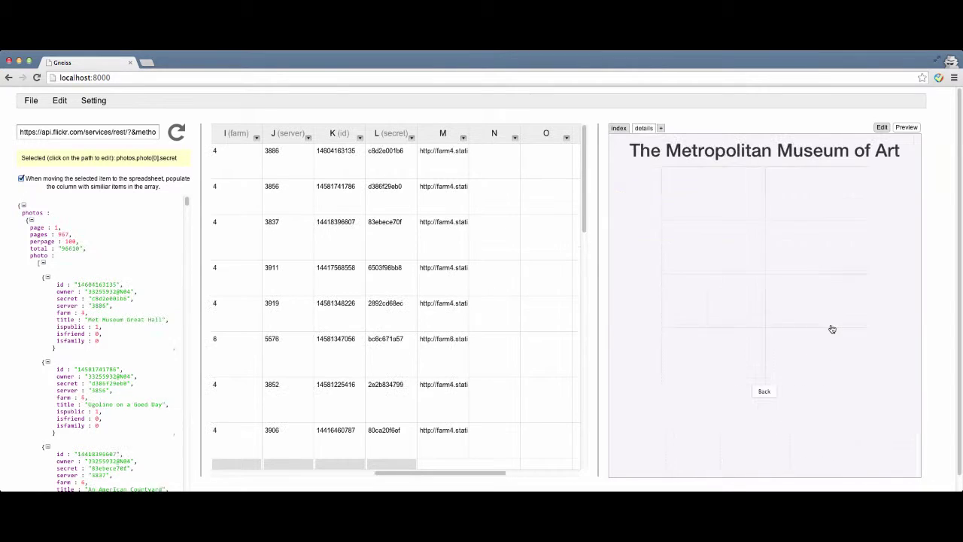
pyautogui.click(764, 393)
# Step: Replace the city in the place search so that it reads museums DC and run the search
pyautogui.click(749, 174)
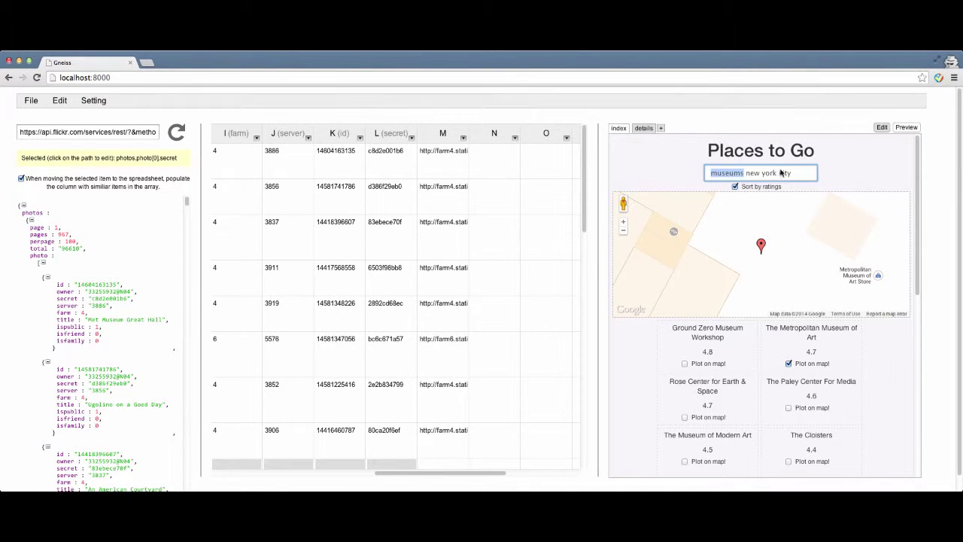
pyautogui.moveTo(746, 177); pyautogui.dragTo(843, 176)
pyautogui.write('DC')
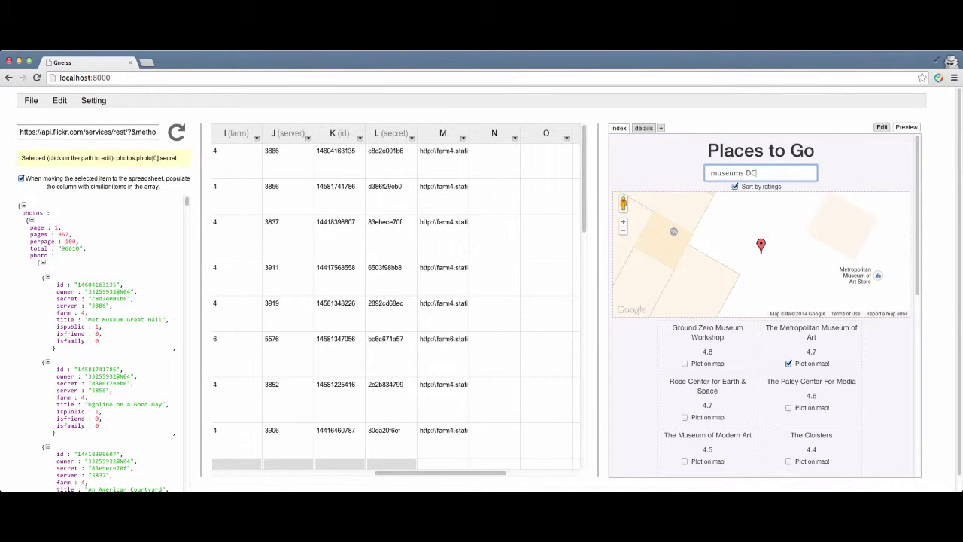
pyautogui.press('Return')
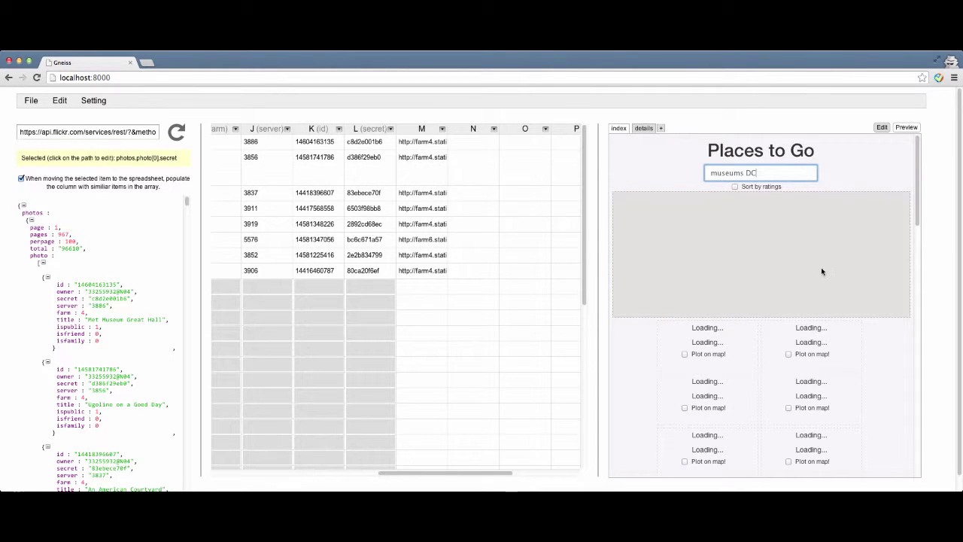
# Step: Sort the found places by ratings and open the details page of the National Gallery of Art
pyautogui.click(743, 186)
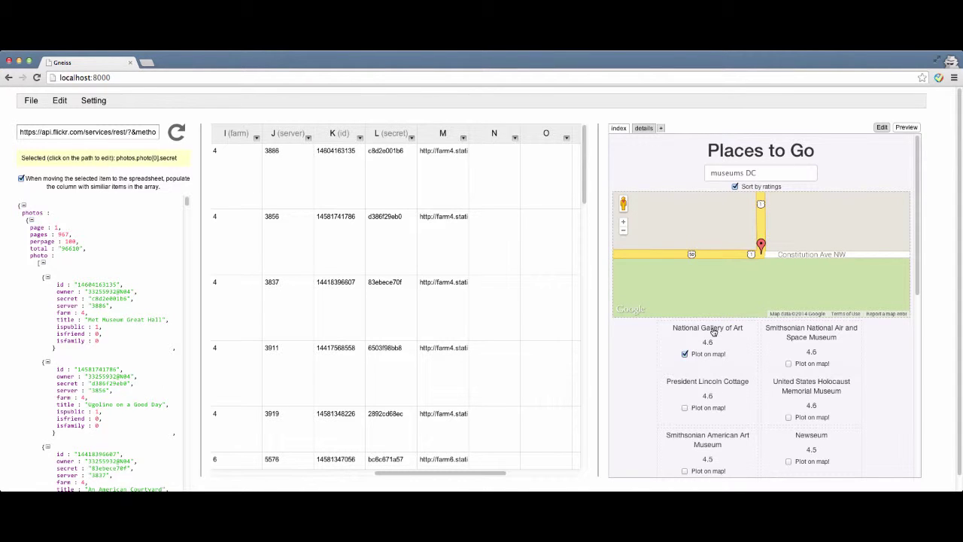
pyautogui.click(713, 332)
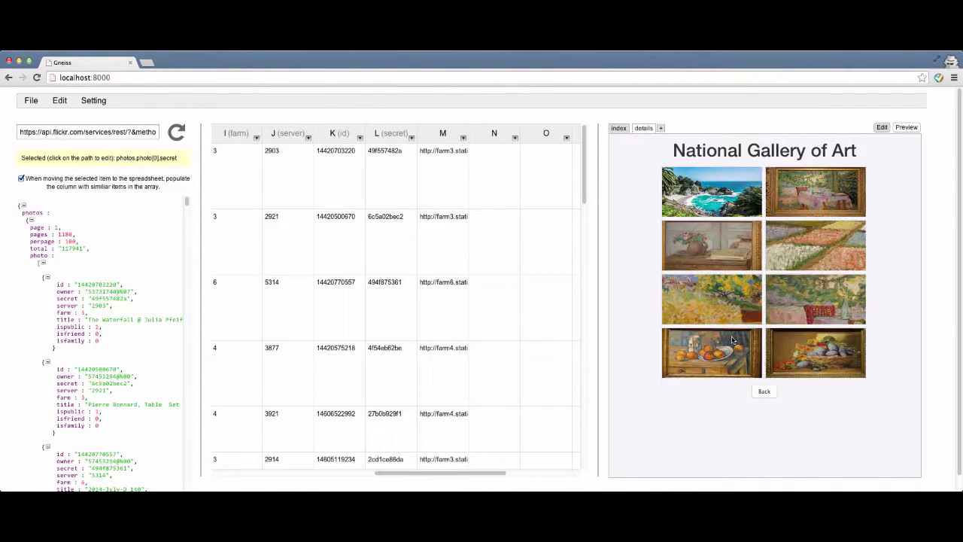